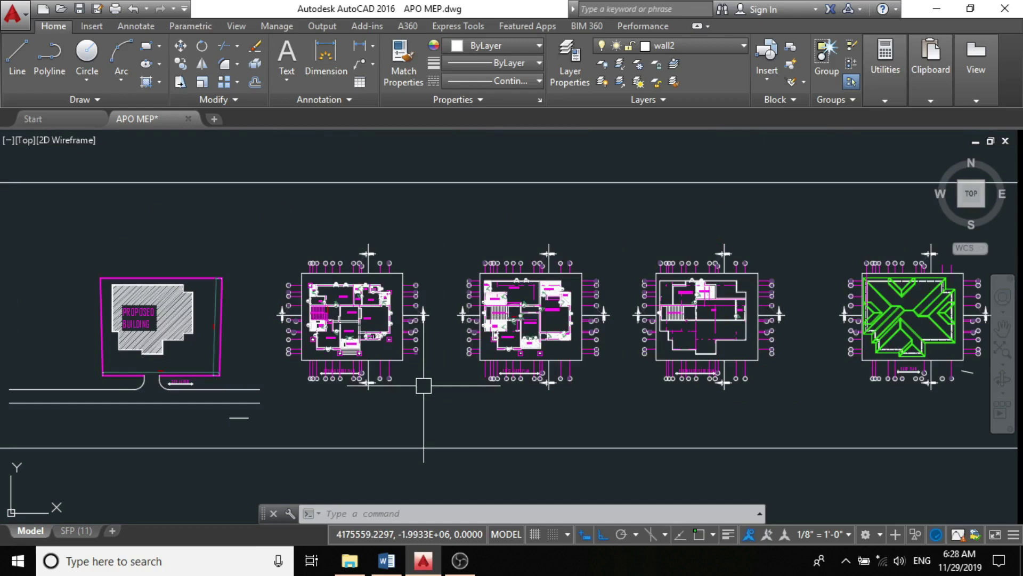
Zoom in on the ground floor plan and select the rectangular border around it
scroll(424, 386, up, 2)
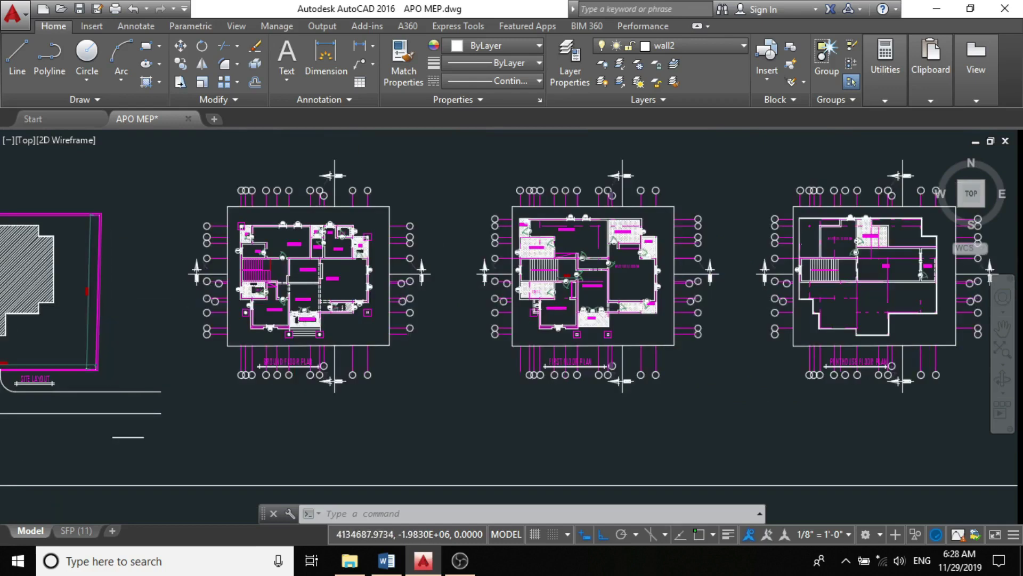
scroll(313, 195, up, 2)
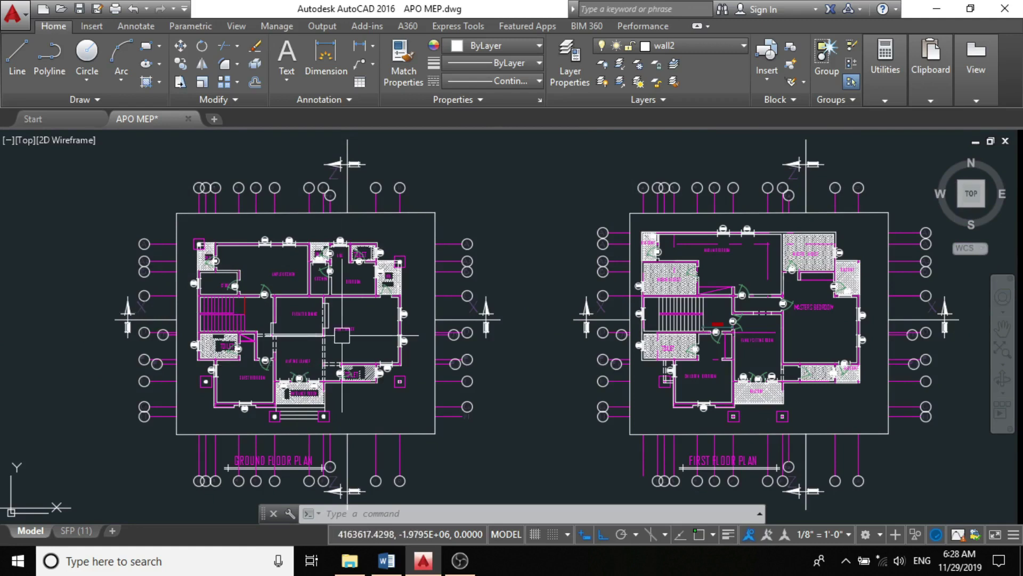
scroll(342, 335, up, 2)
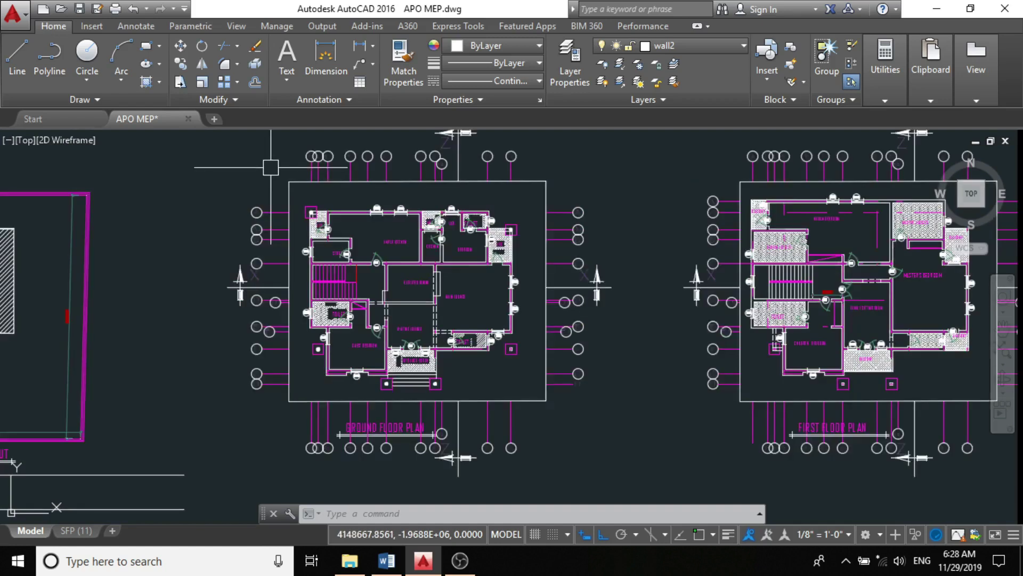
scroll(295, 181, up, 2)
click(295, 181)
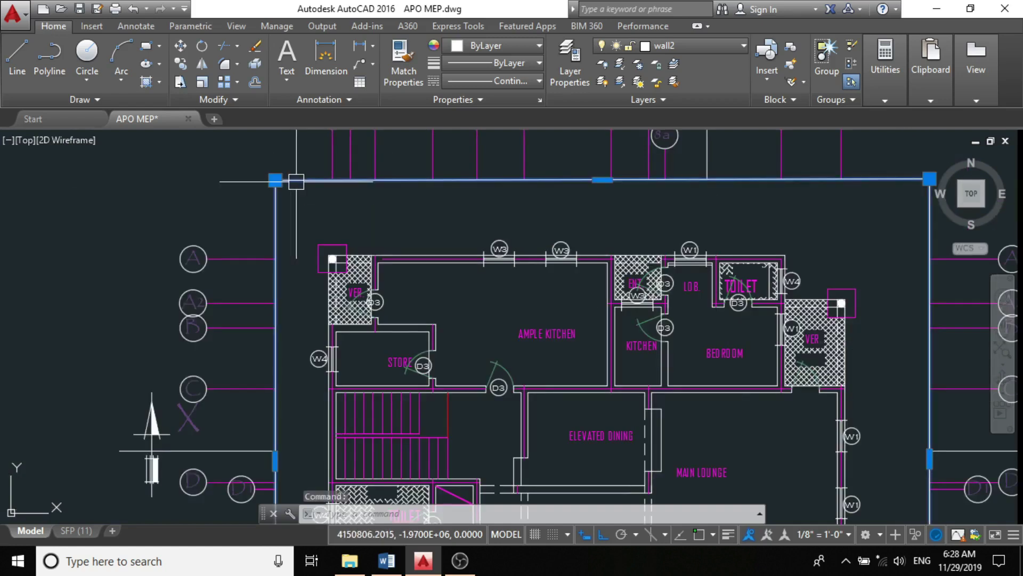
Erase the selected border rectangle, then zoom out and back in to check the plan
key(Delete)
scroll(647, 185, down, 5)
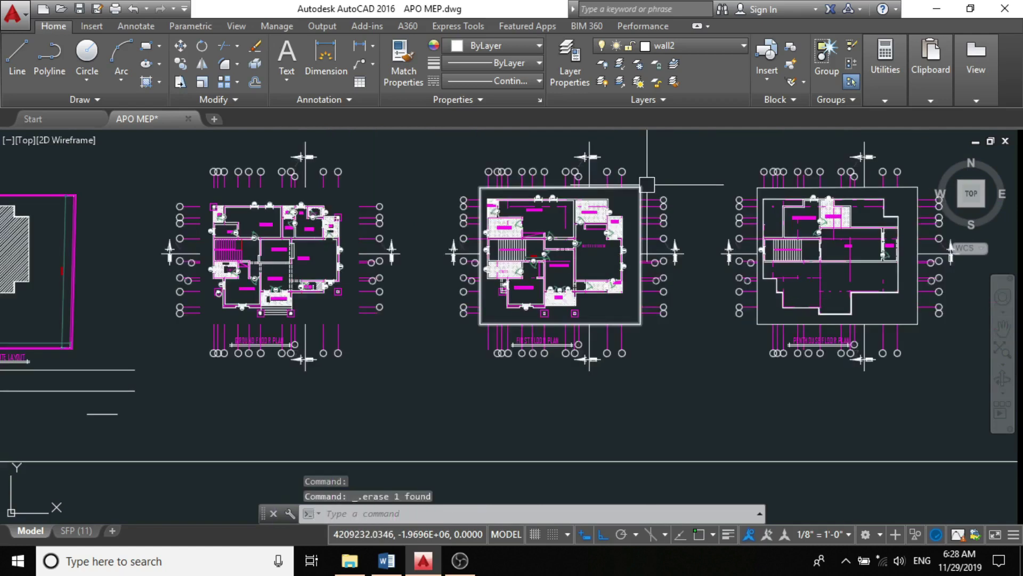
scroll(542, 242, up, 1)
scroll(688, 236, down, 4)
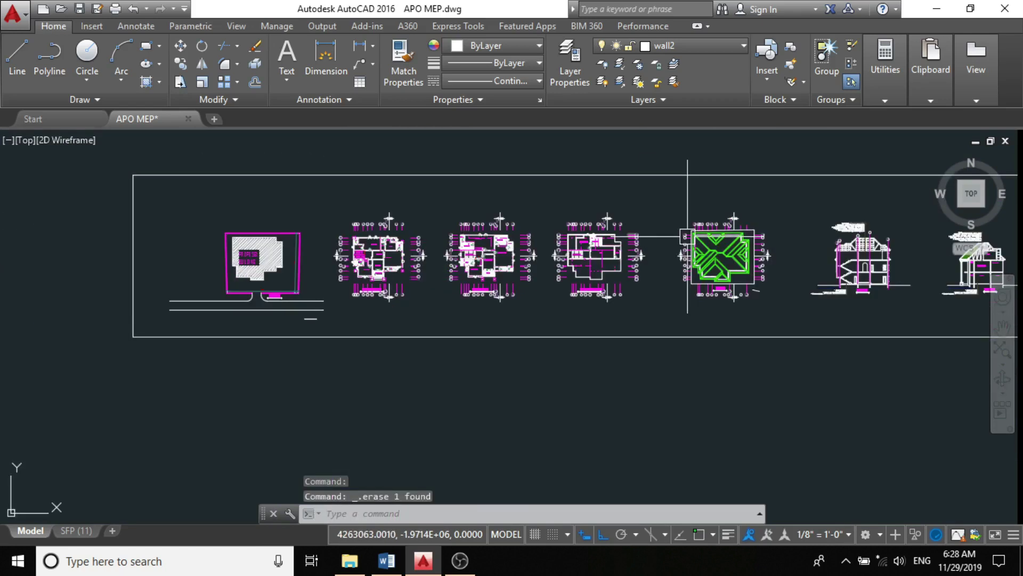
scroll(411, 297, up, 10)
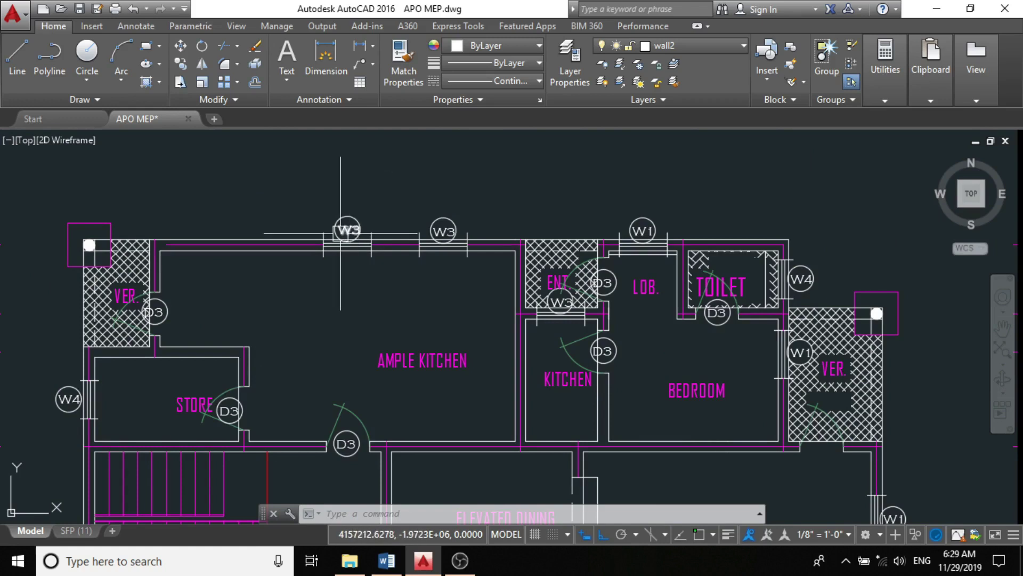
scroll(341, 230, up, 4)
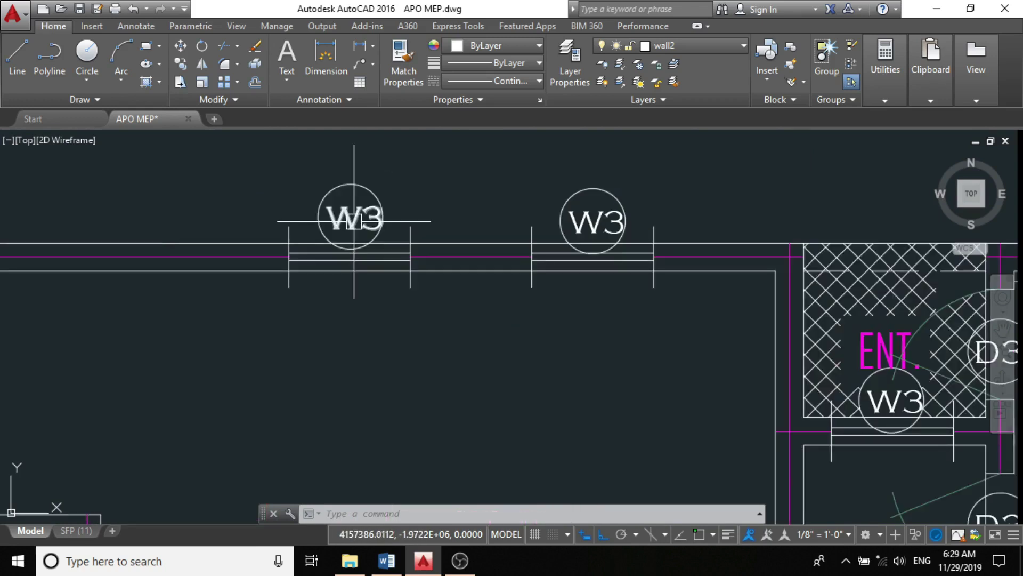
scroll(354, 220, down, 5)
scroll(323, 431, up, 2)
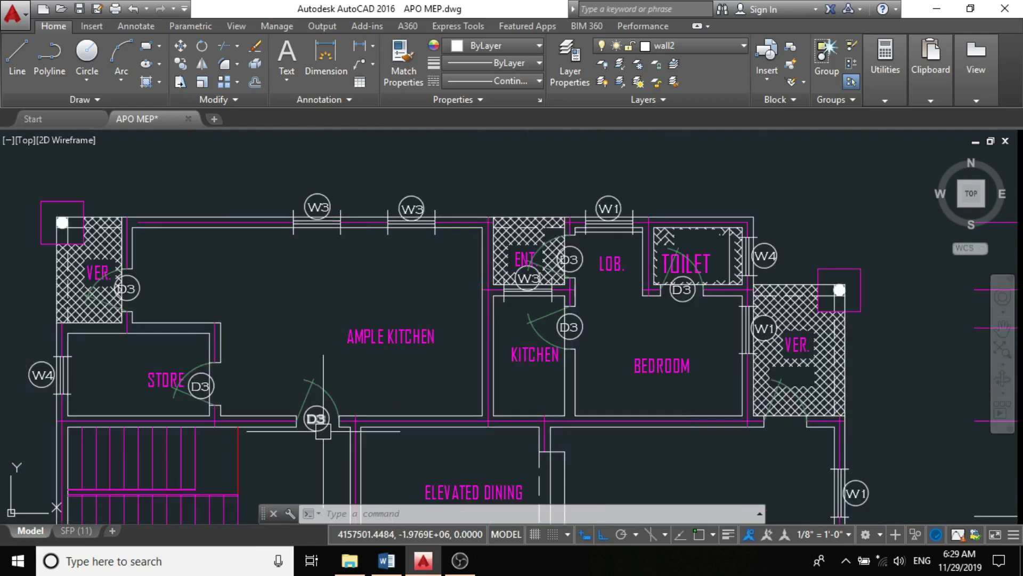
scroll(323, 431, up, 5)
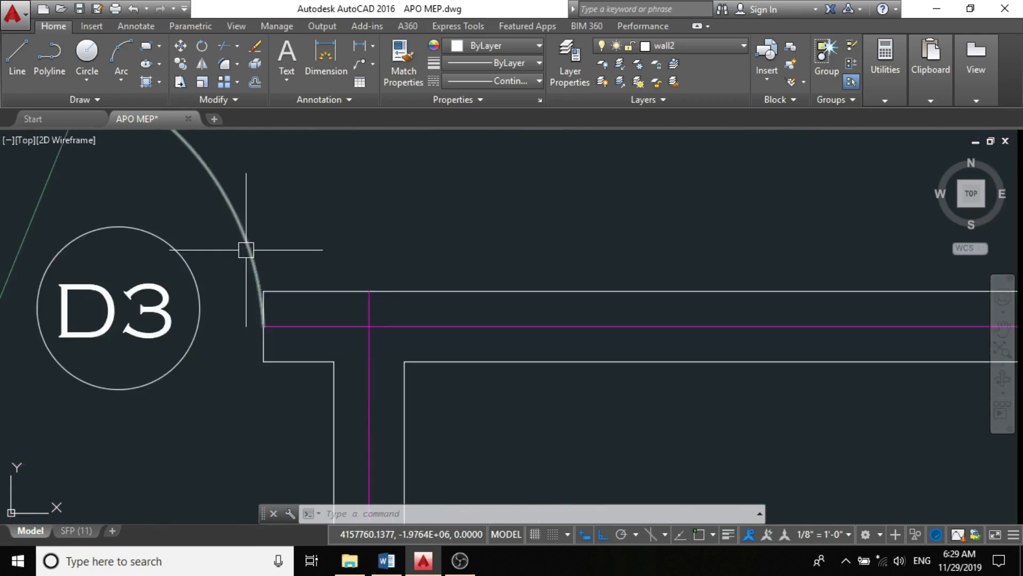
scroll(246, 249, down, 2)
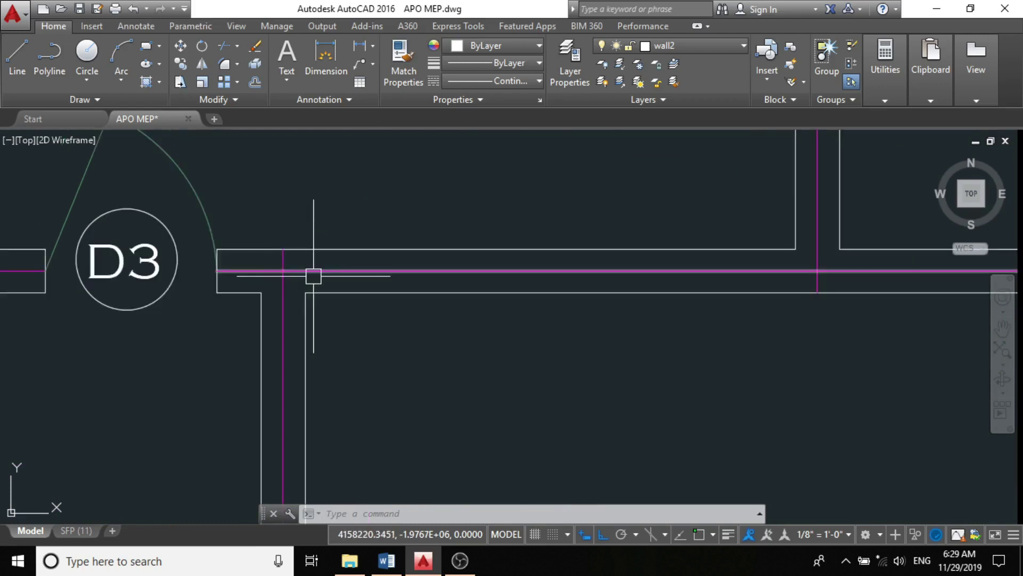
scroll(262, 264, down, 1)
scroll(262, 264, down, 5)
scroll(501, 259, up, 4)
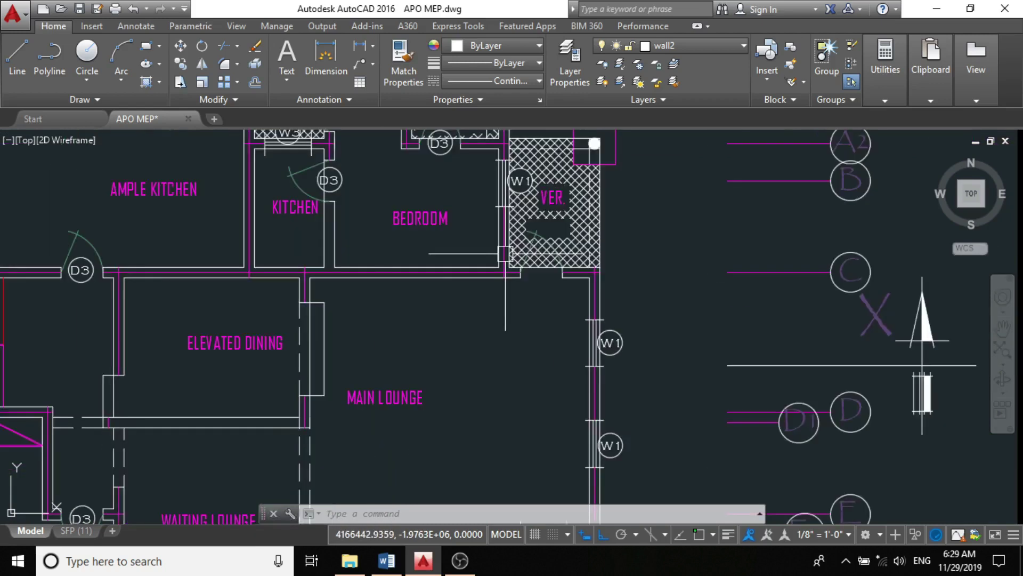
scroll(501, 258, down, 2)
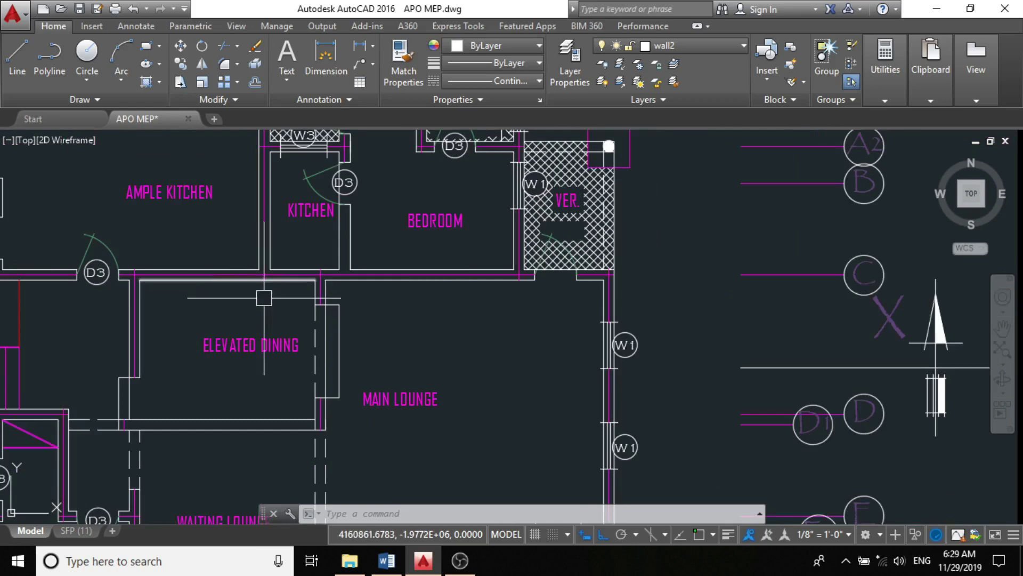
scroll(293, 288, up, 2)
scroll(651, 347, down, 4)
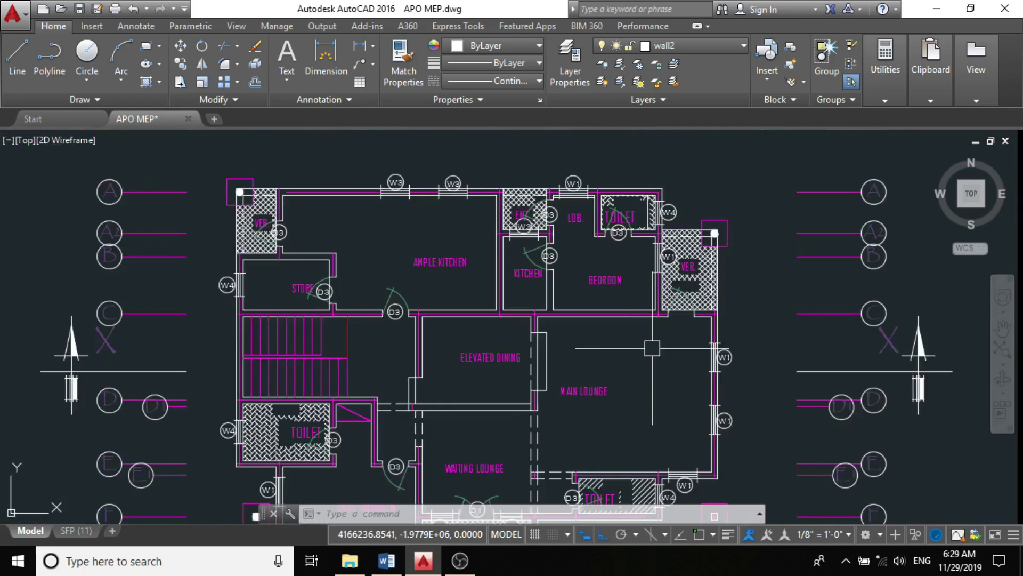
scroll(230, 292, up, 5)
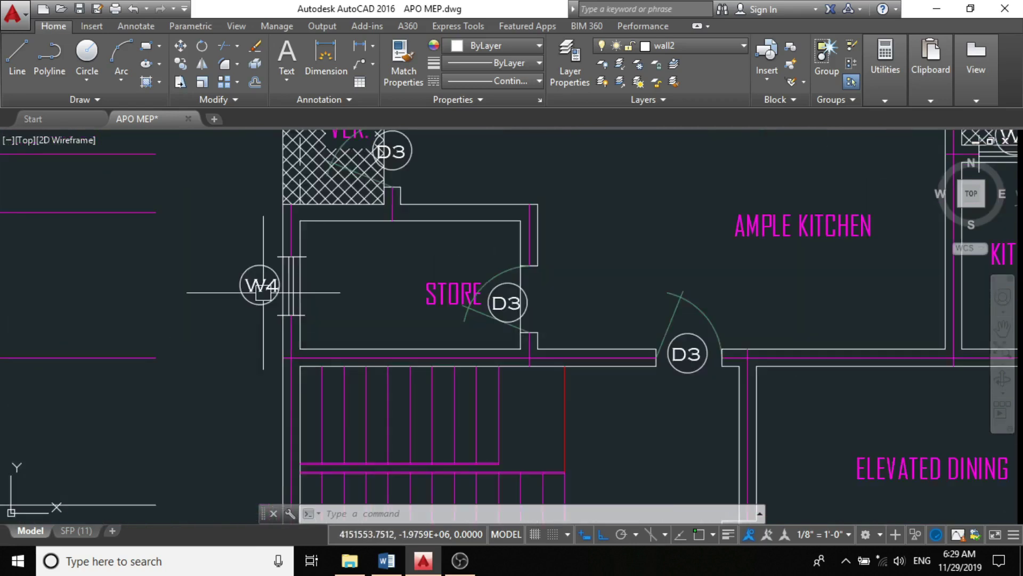
Window-select the W4 window tag beside the store and delete it
click(262, 346)
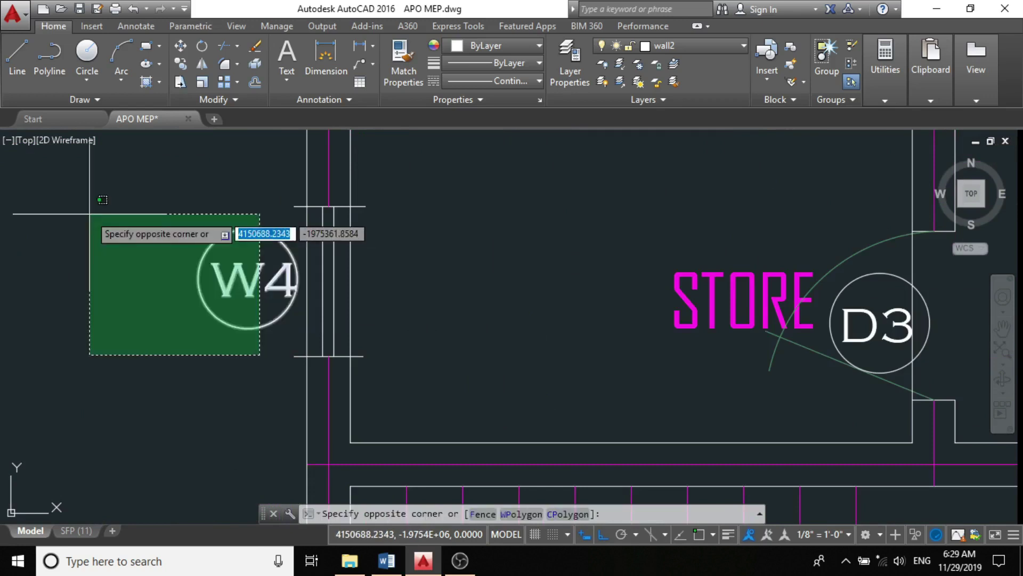
click(112, 225)
key(Delete)
scroll(112, 225, down, 5)
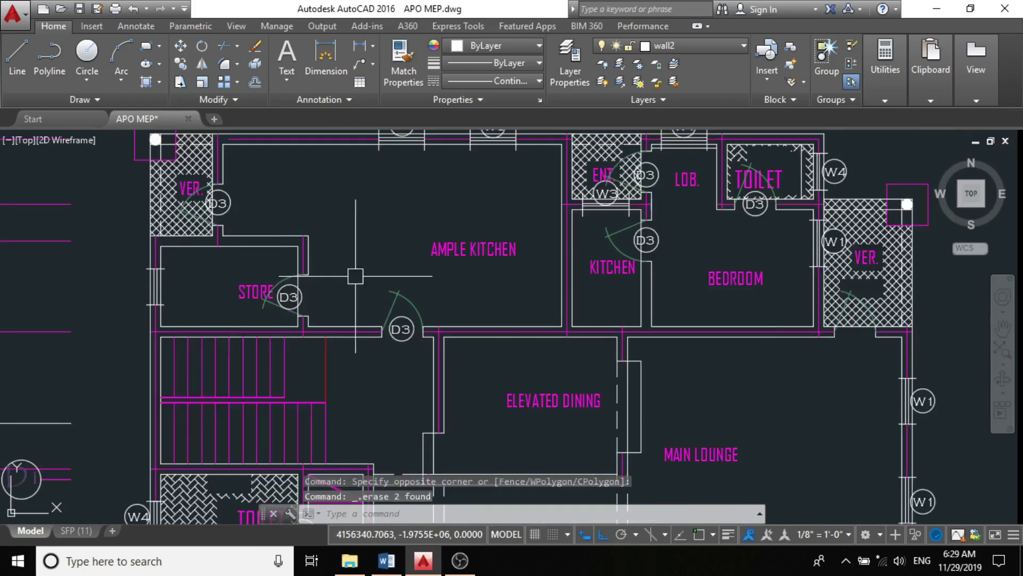
scroll(303, 300, up, 5)
scroll(262, 281, up, 4)
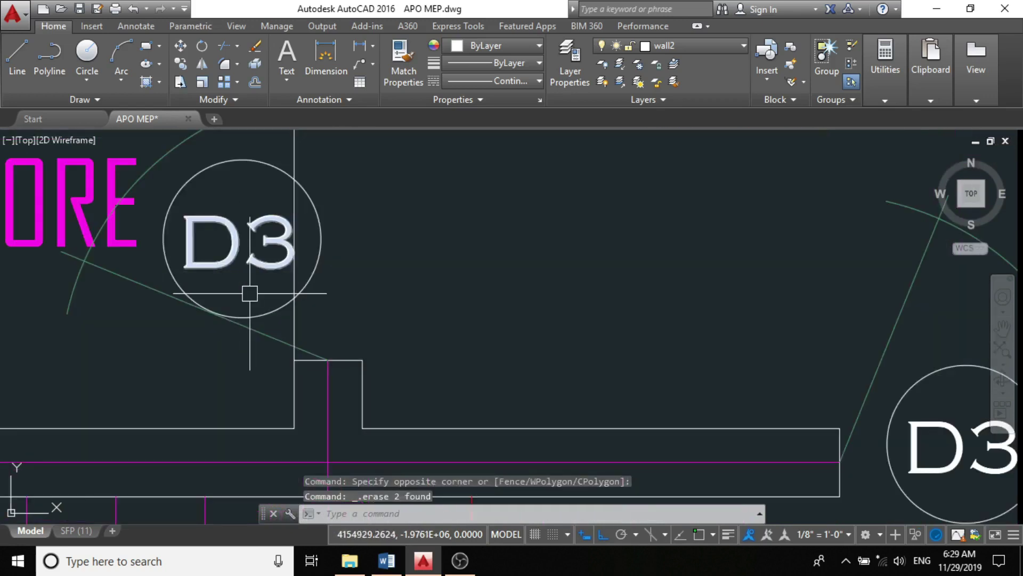
Delete the store's D3 door tag, then select the VER hatch
click(271, 313)
key(Delete)
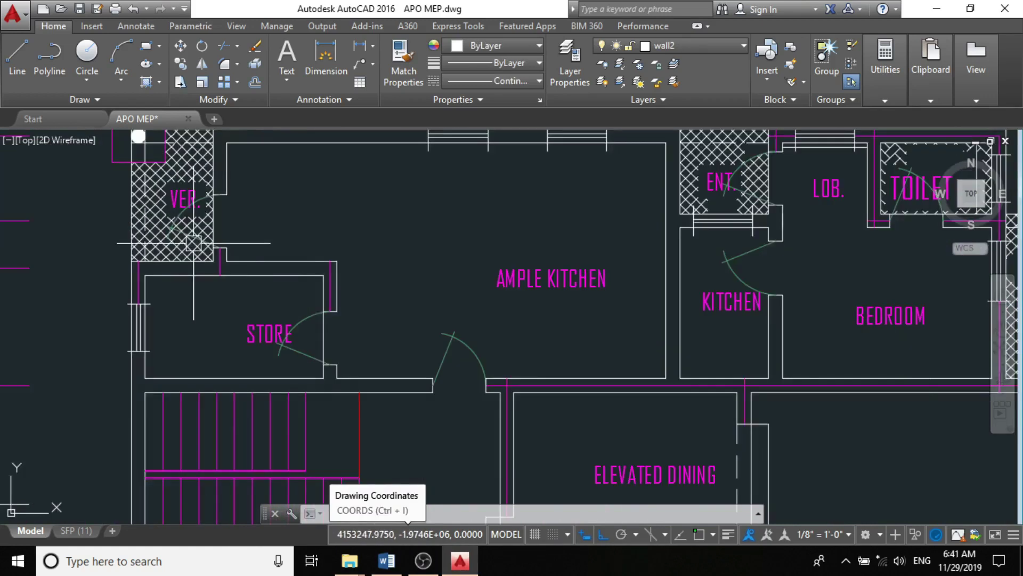
scroll(193, 243, down, 4)
scroll(176, 243, up, 7)
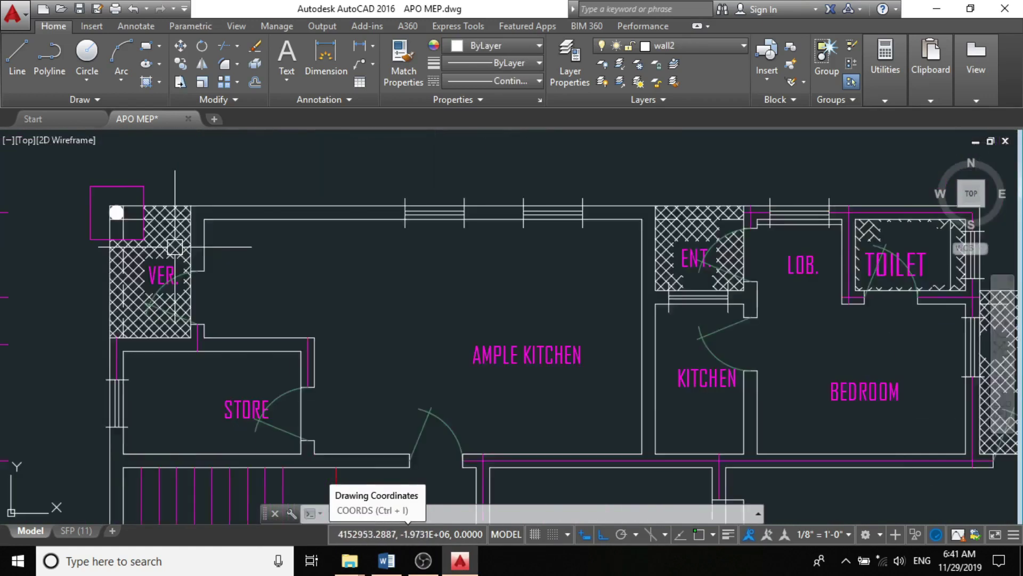
click(173, 243)
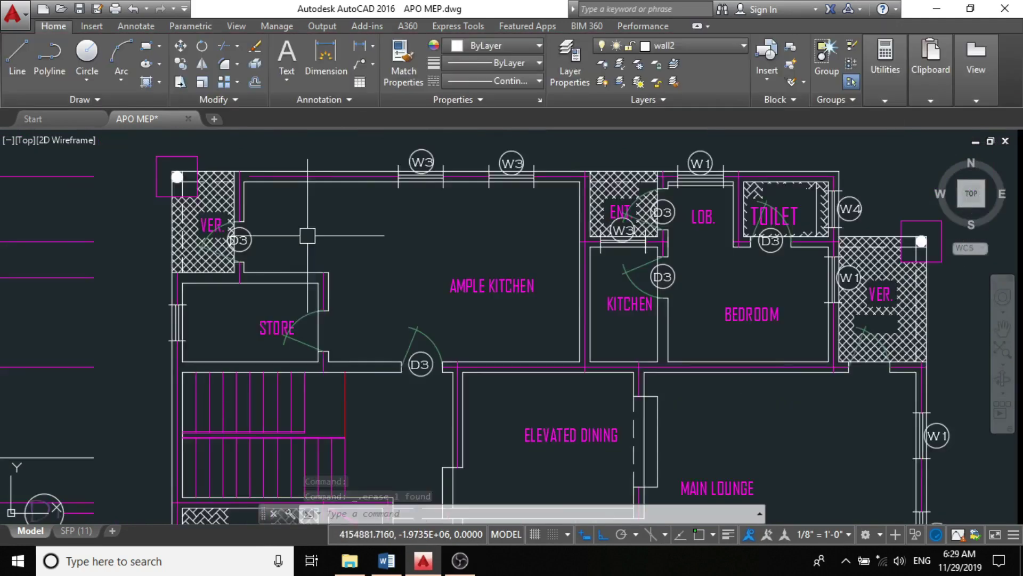
scroll(229, 204, down, 2)
scroll(229, 204, up, 2)
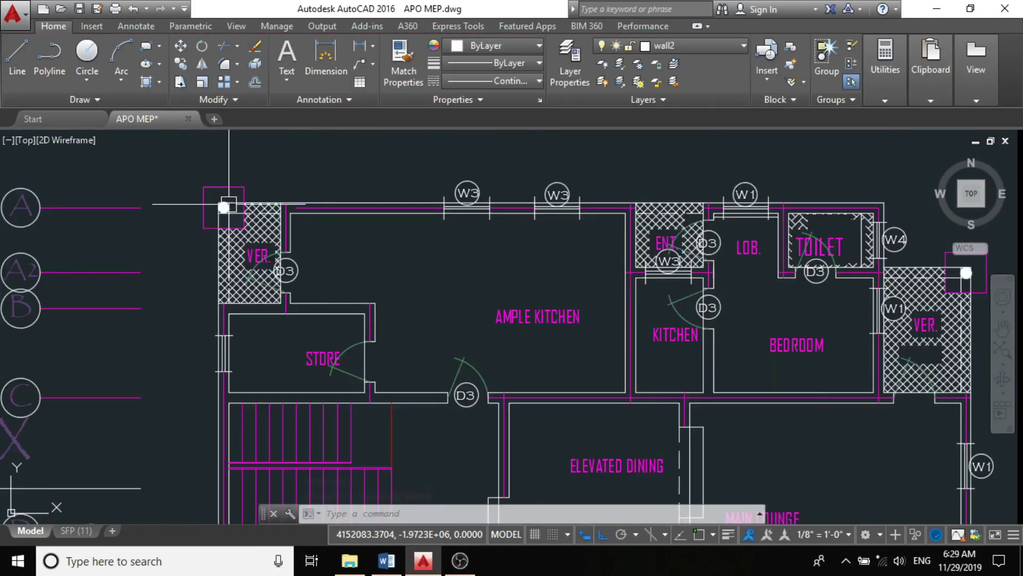
scroll(240, 284, down, 2)
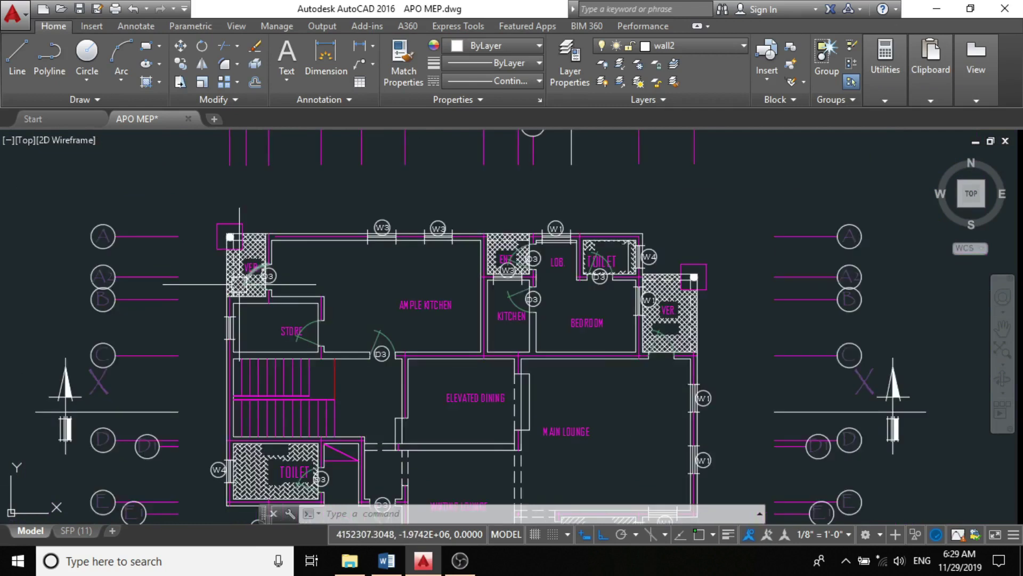
scroll(309, 264, down, 2)
scroll(315, 267, down, 1)
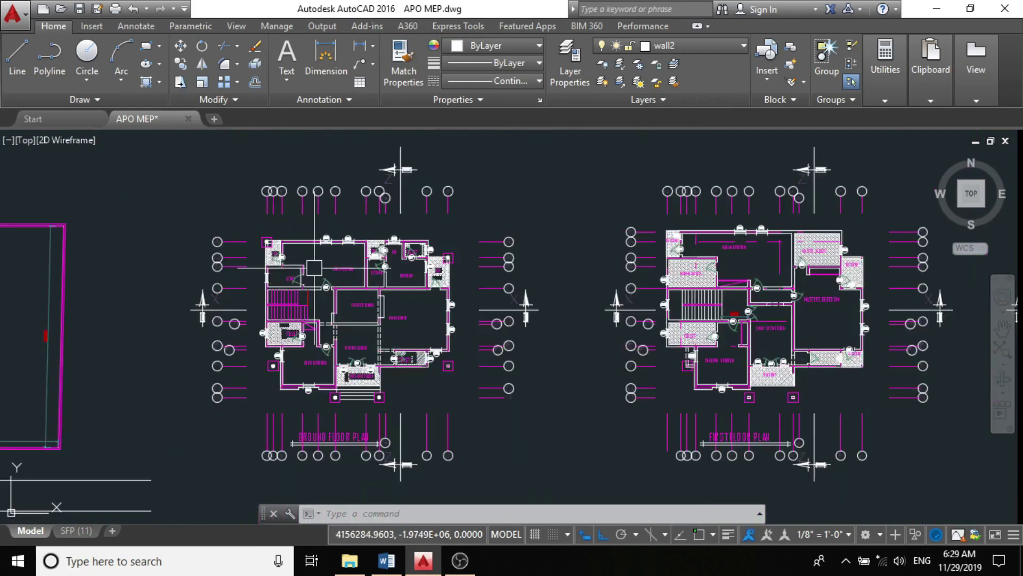
scroll(320, 250, up, 12)
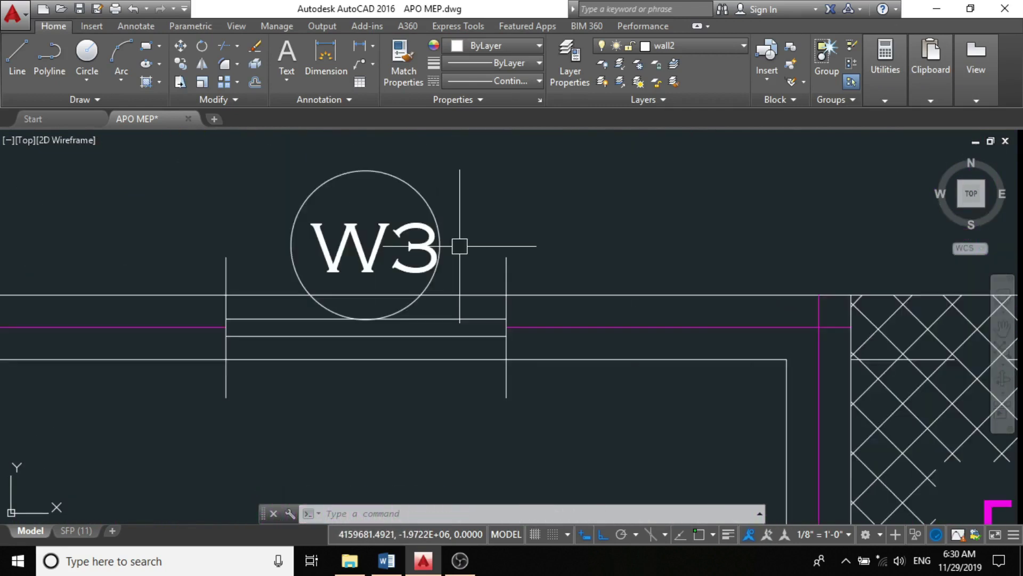
scroll(458, 256, up, 2)
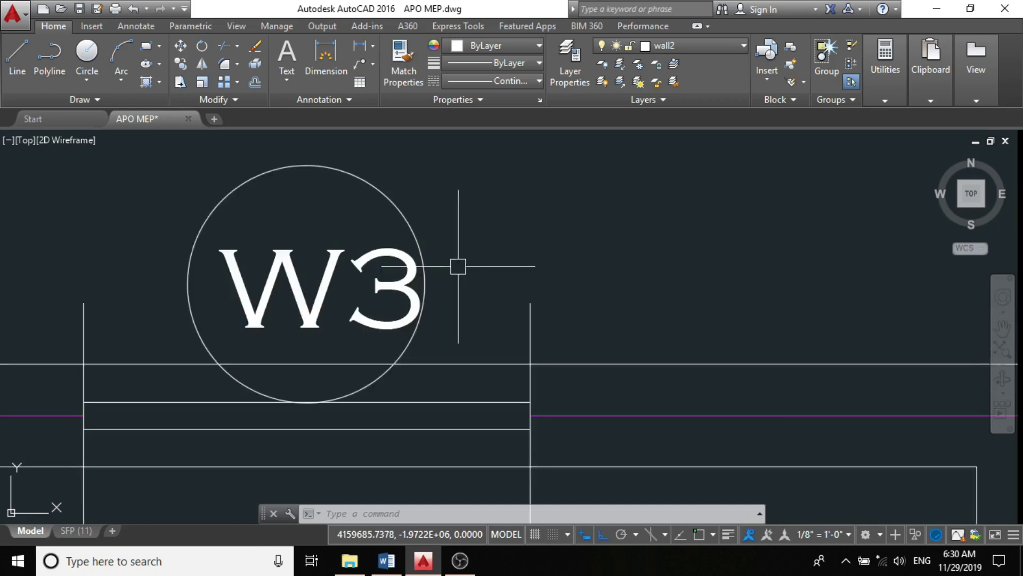
click(458, 267)
click(376, 217)
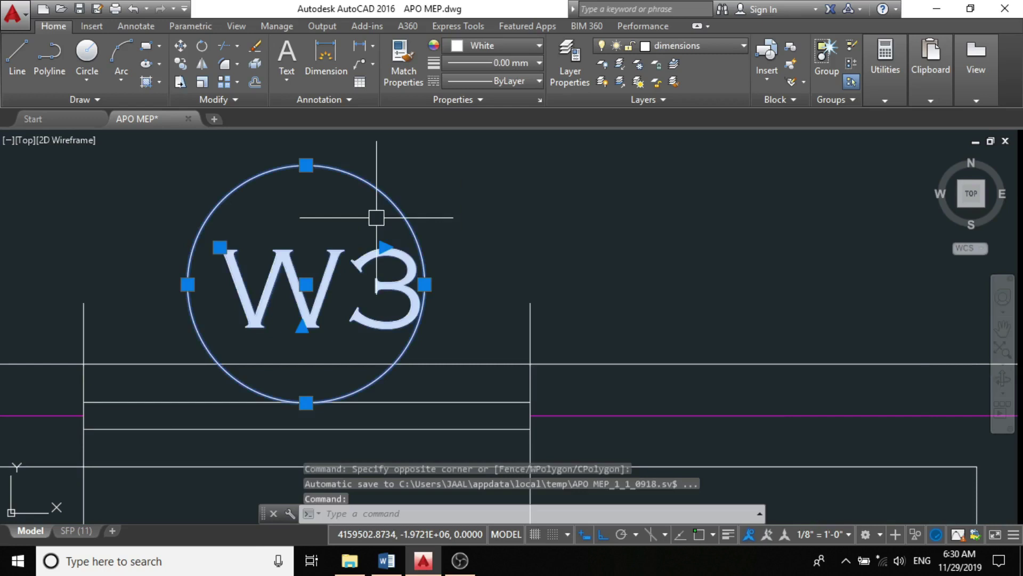
scroll(376, 218, down, 12)
scroll(223, 289, up, 4)
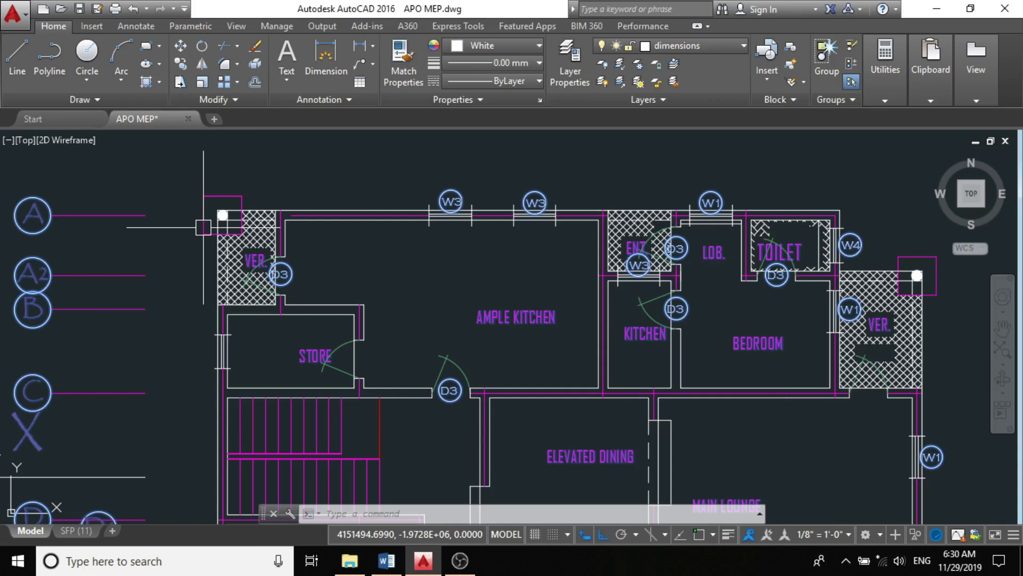
scroll(824, 183, up, 6)
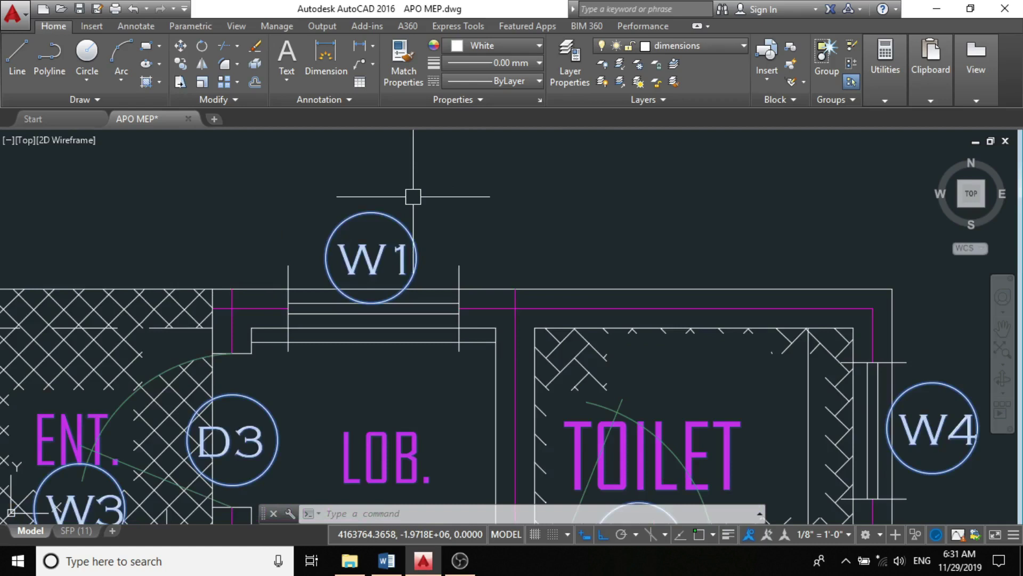
scroll(418, 229, down, 4)
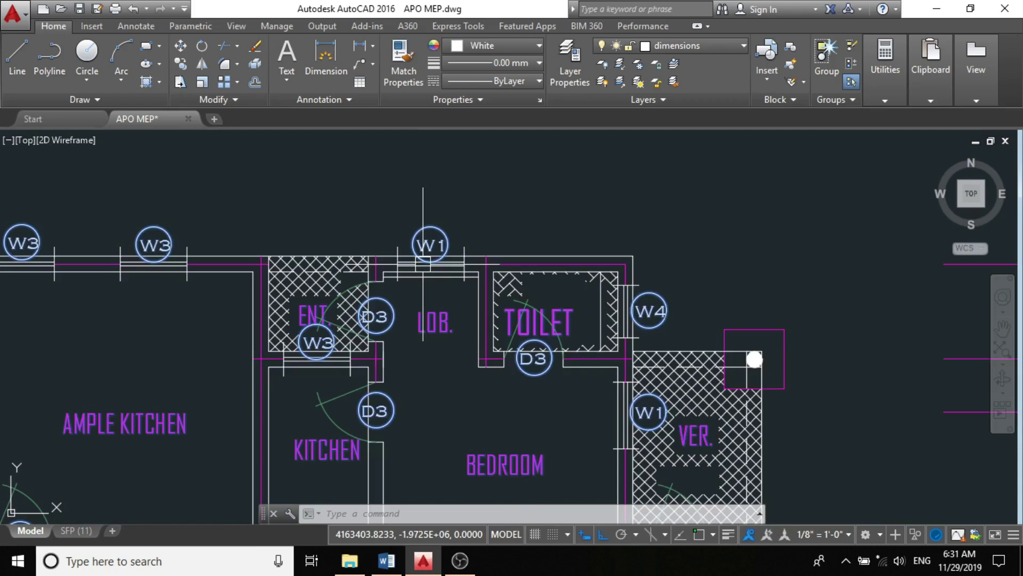
scroll(423, 261, up, 5)
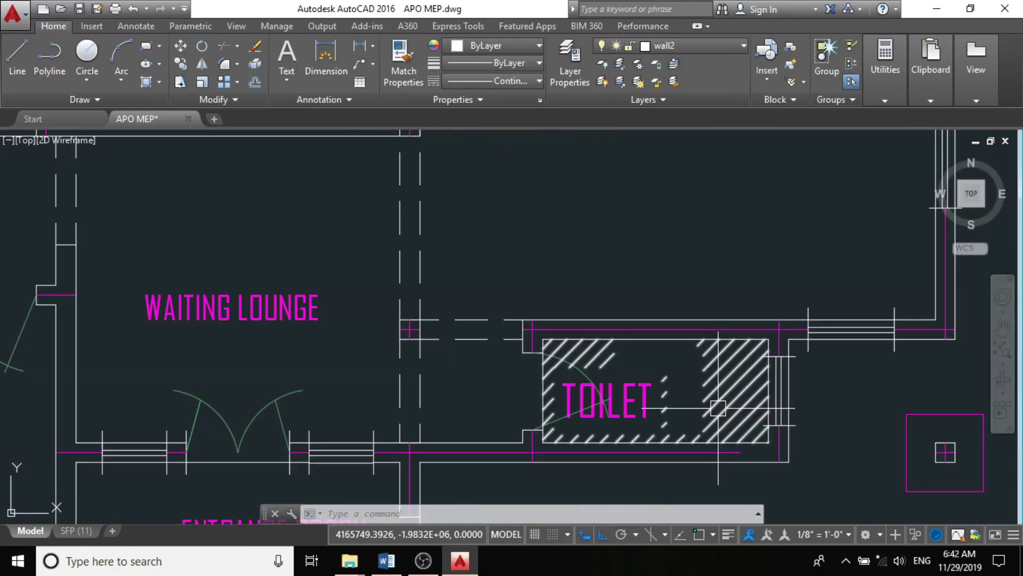
scroll(568, 417, down, 6)
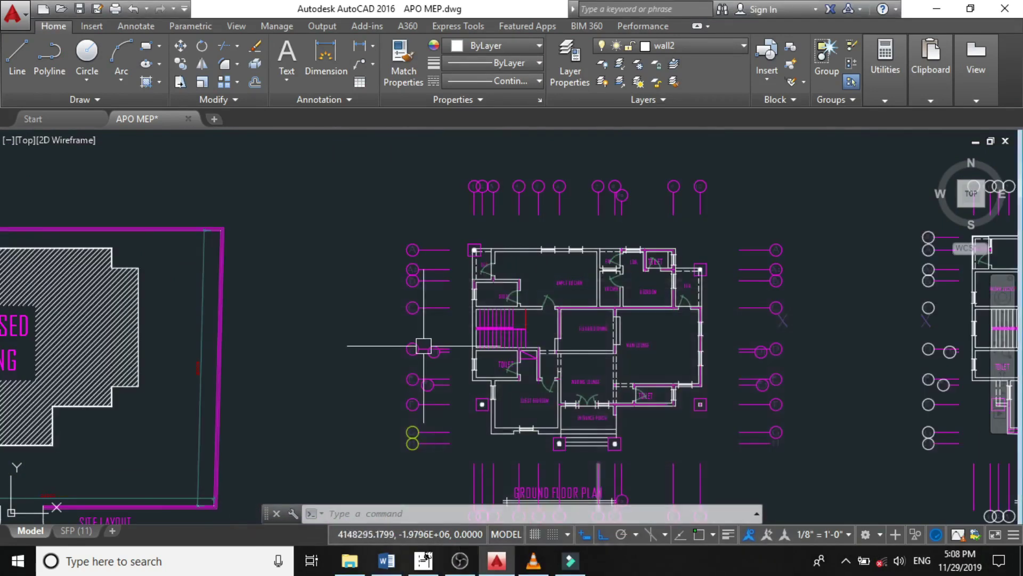
Switch to the Annotate tools and open, then close, the Dimension Style Manager
click(136, 25)
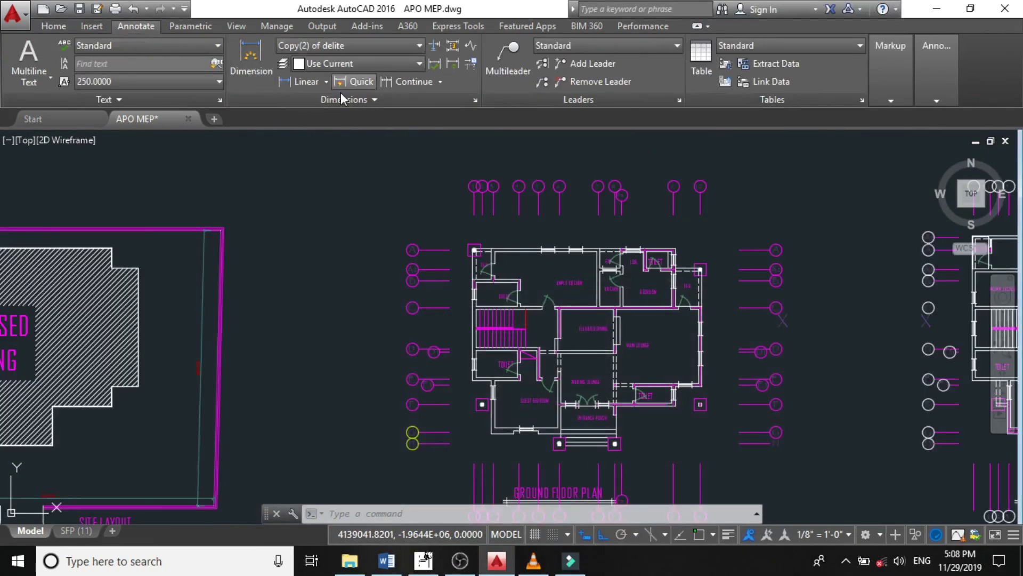
click(347, 45)
scroll(369, 125, down, 2)
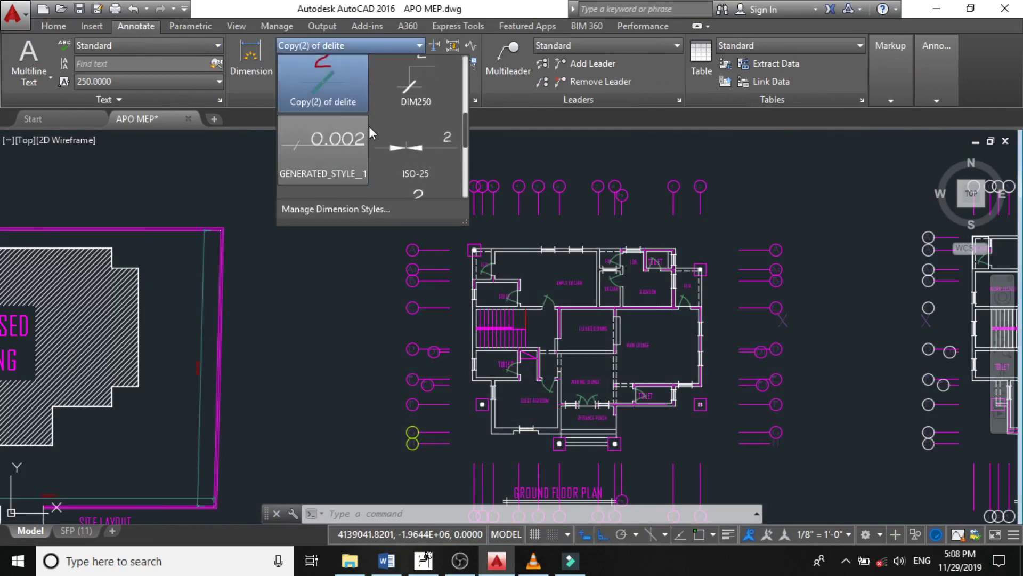
click(350, 210)
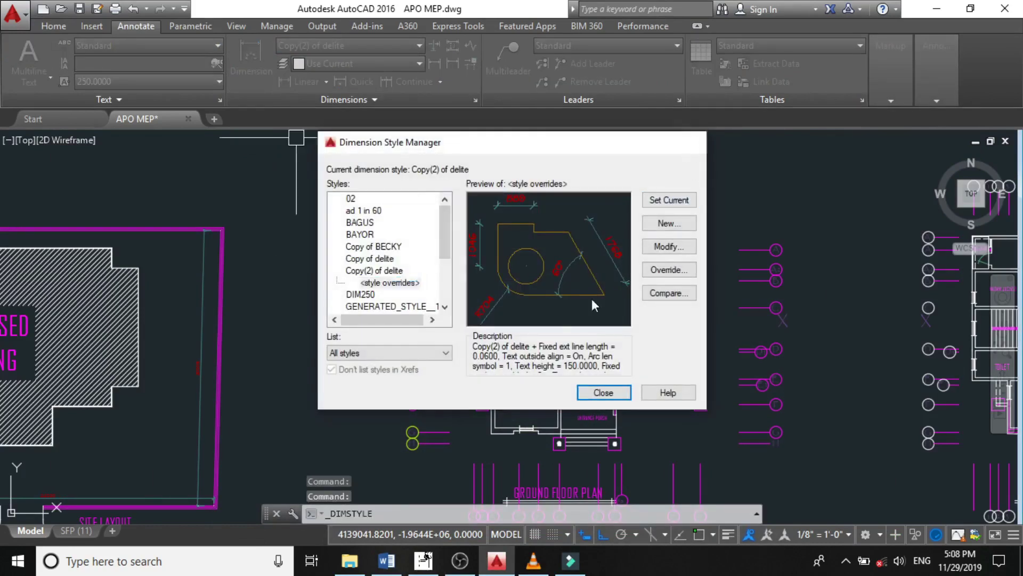
click(695, 142)
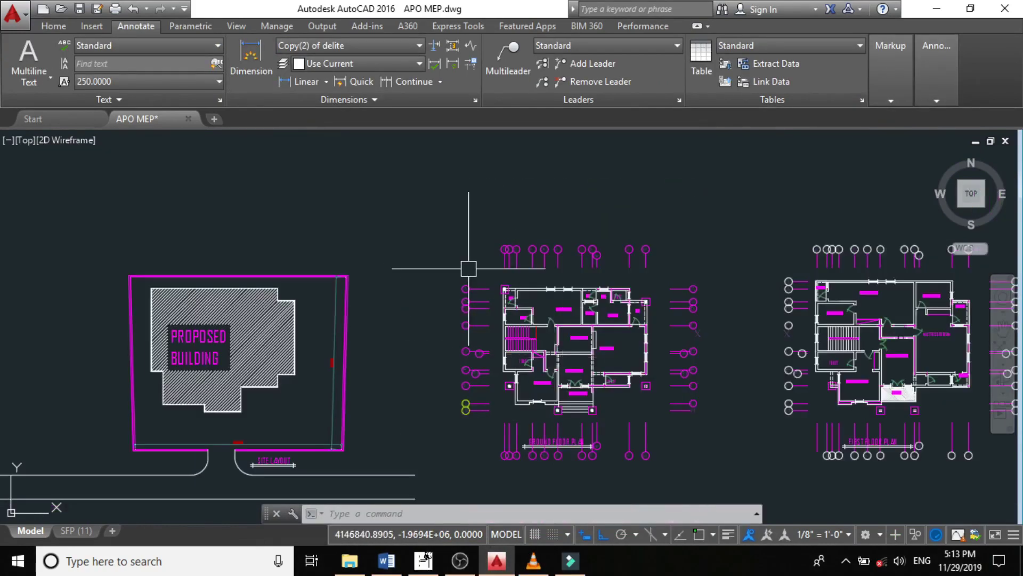
scroll(573, 330, up, 2)
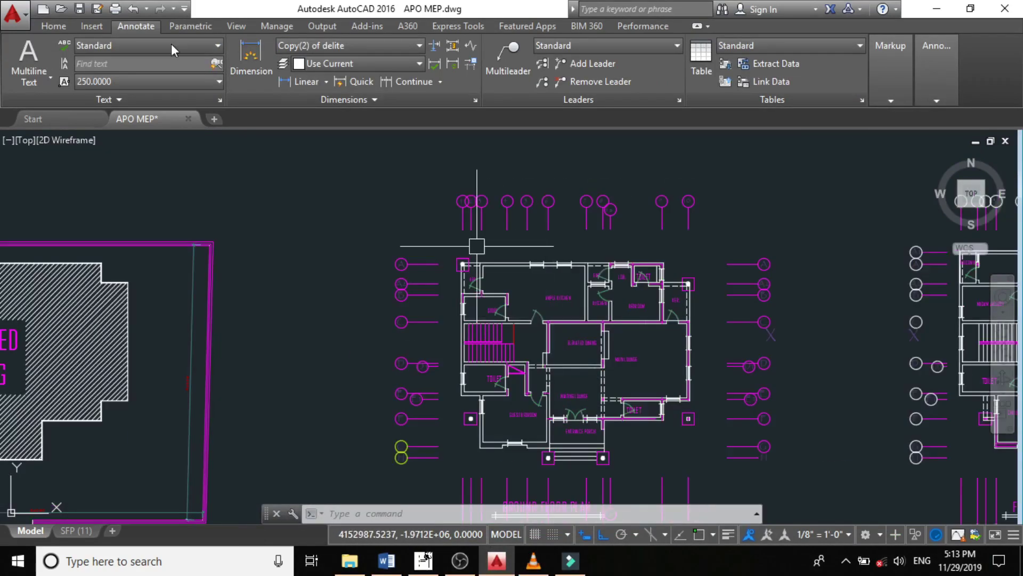
Check the text style list, then select and deselect the AMPLE KITCHEN room label
click(162, 46)
key(Escape)
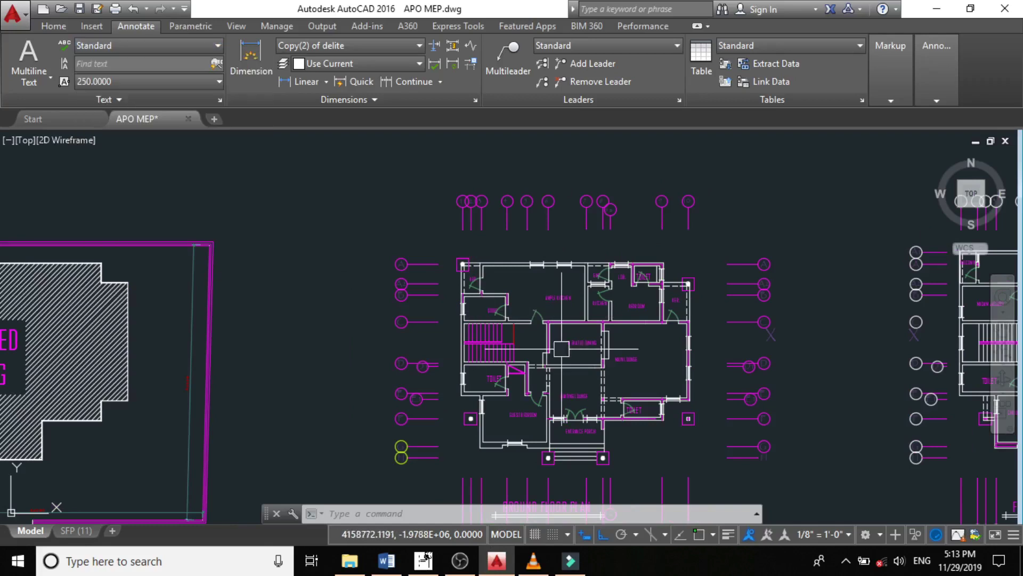
scroll(577, 317, up, 5)
click(521, 238)
key(Escape)
scroll(520, 237, down, 5)
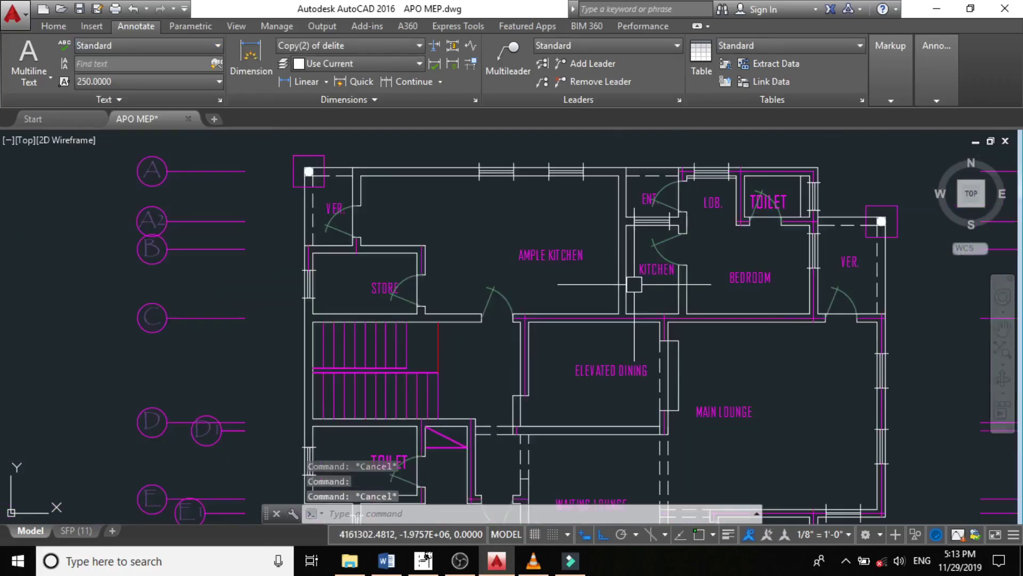
scroll(597, 367, up, 4)
Window-select the grid lines, cancel the selection and close the dimension style dialog
click(597, 366)
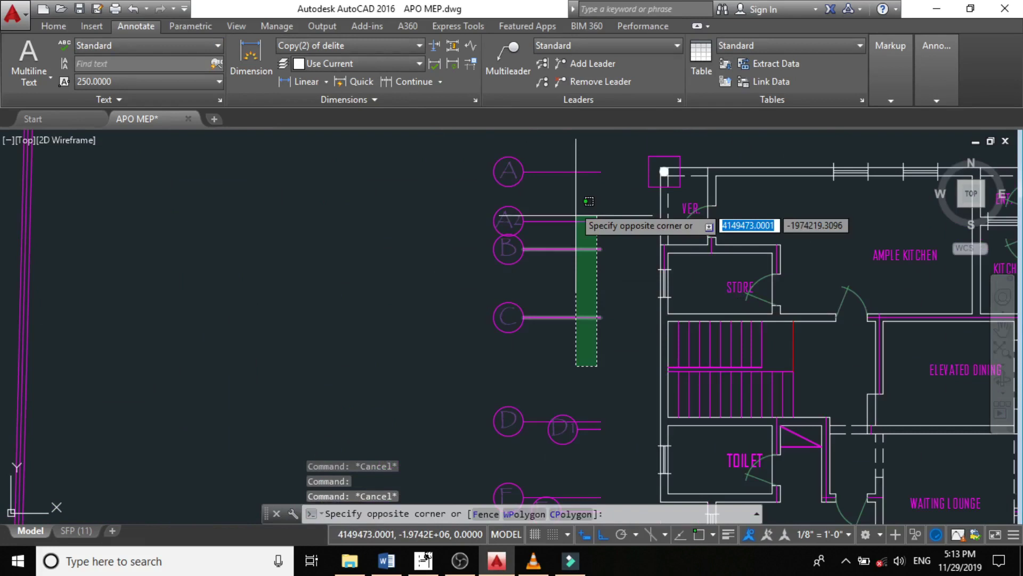
click(584, 163)
key(Escape)
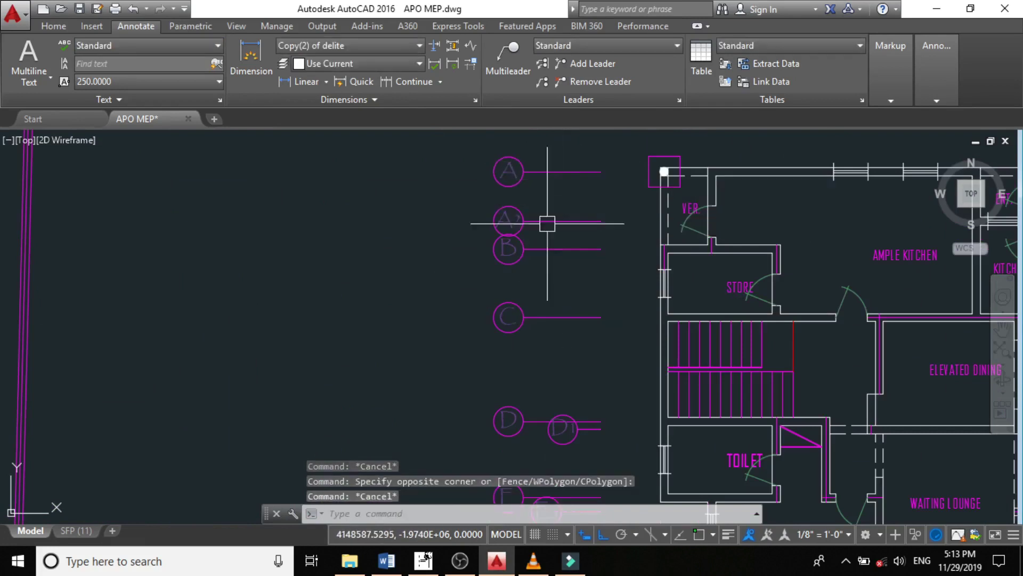
scroll(548, 224, down, 2)
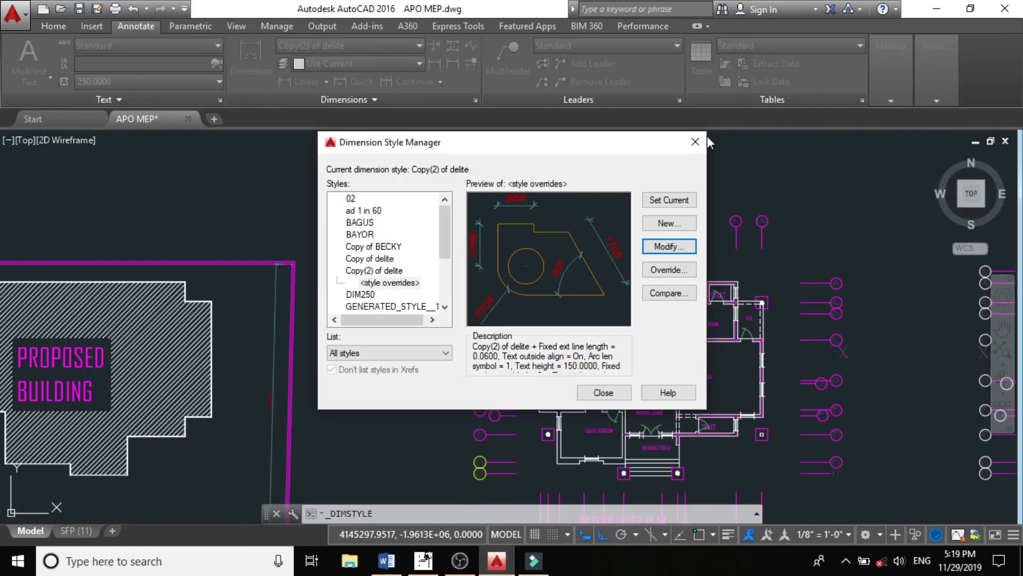
click(695, 141)
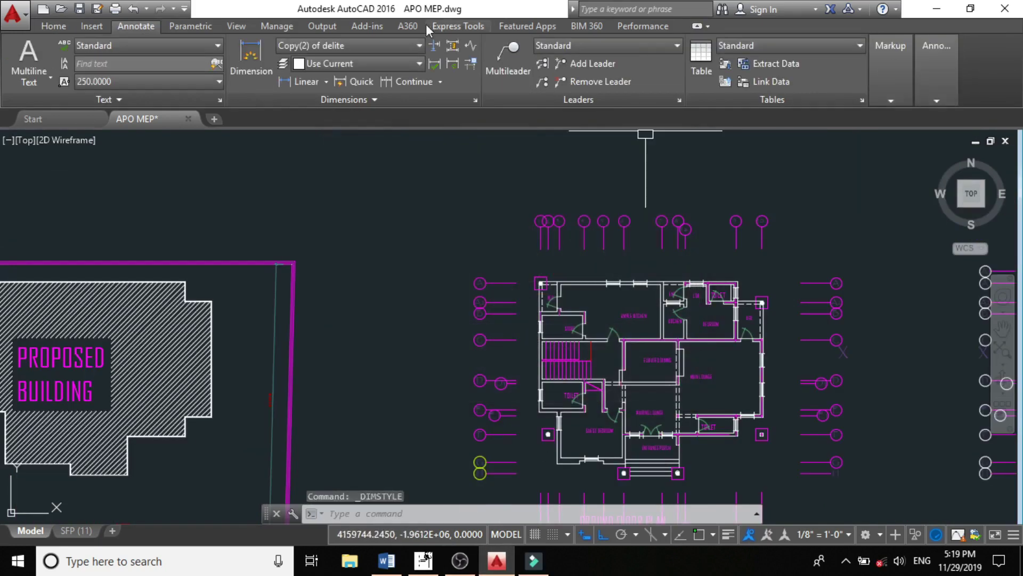
Open Manage Dimension Styles and start an override of the current Copy(2) of delite style
click(358, 48)
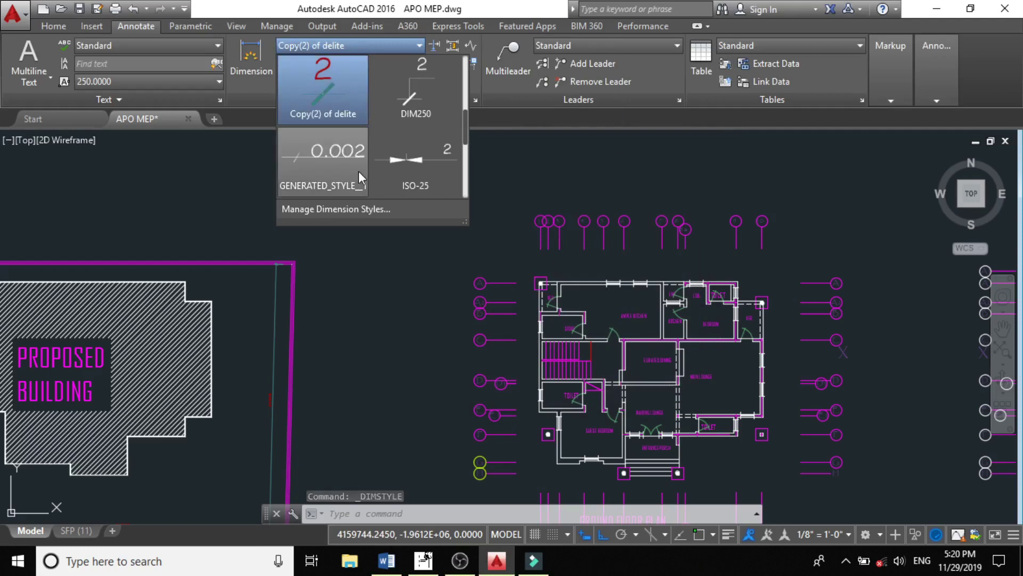
scroll(360, 171, down, 1)
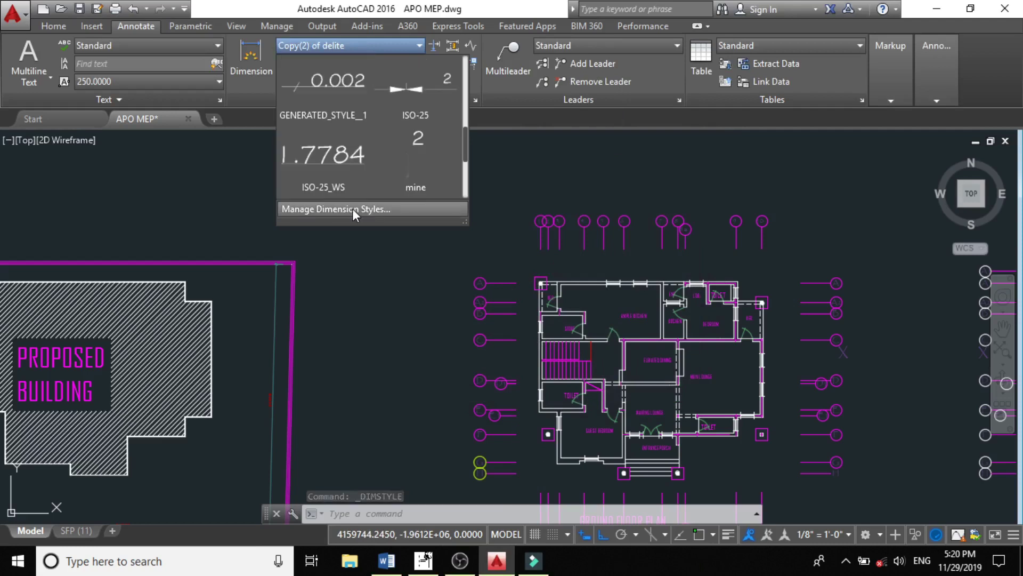
click(353, 209)
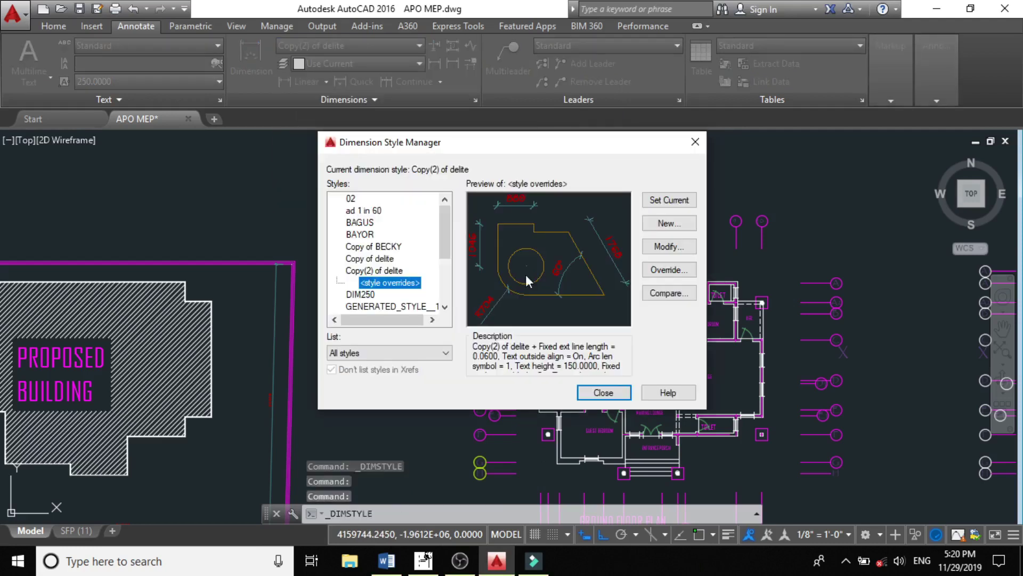
click(663, 249)
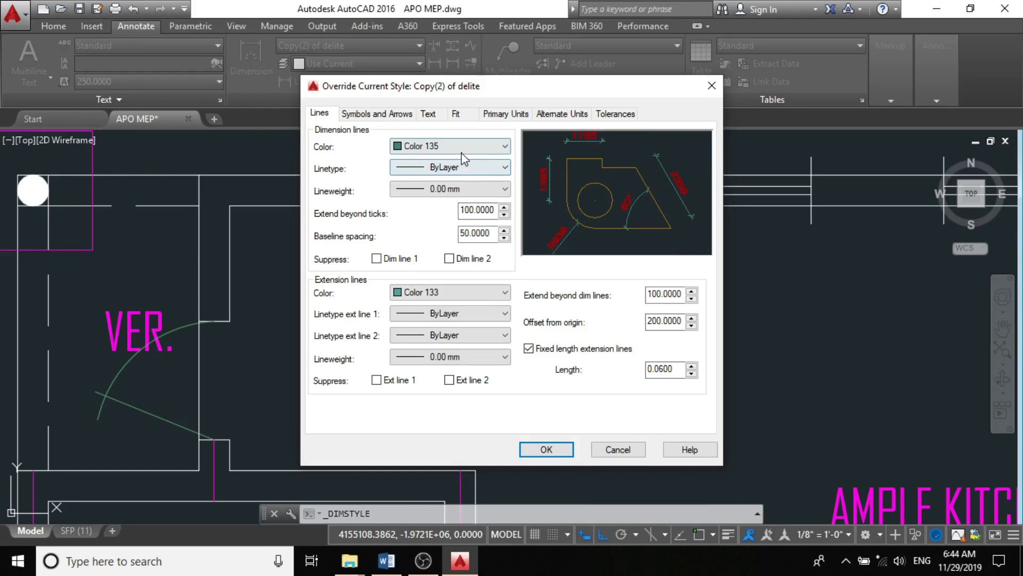
Check the dimension line linetype, then view arrowheads: architectural ticks at size 150
click(463, 160)
click(378, 114)
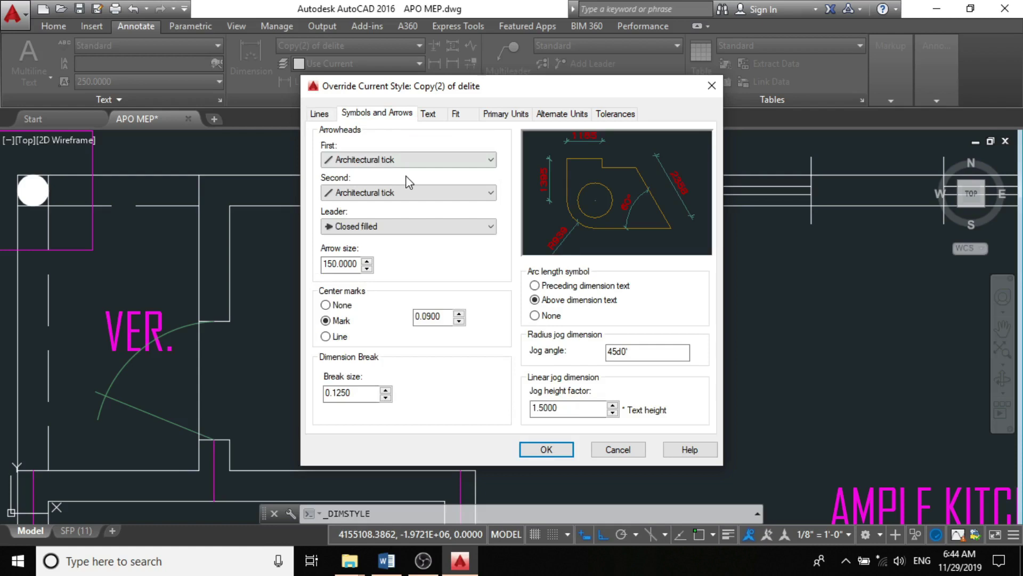
Set the override's dimension text style to stylus BT
click(428, 113)
click(446, 152)
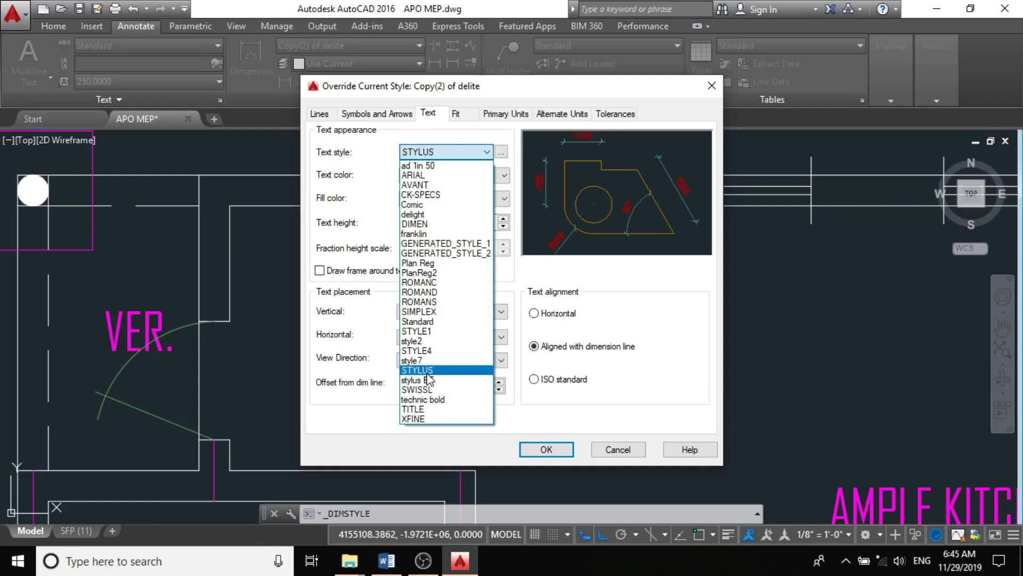
click(421, 379)
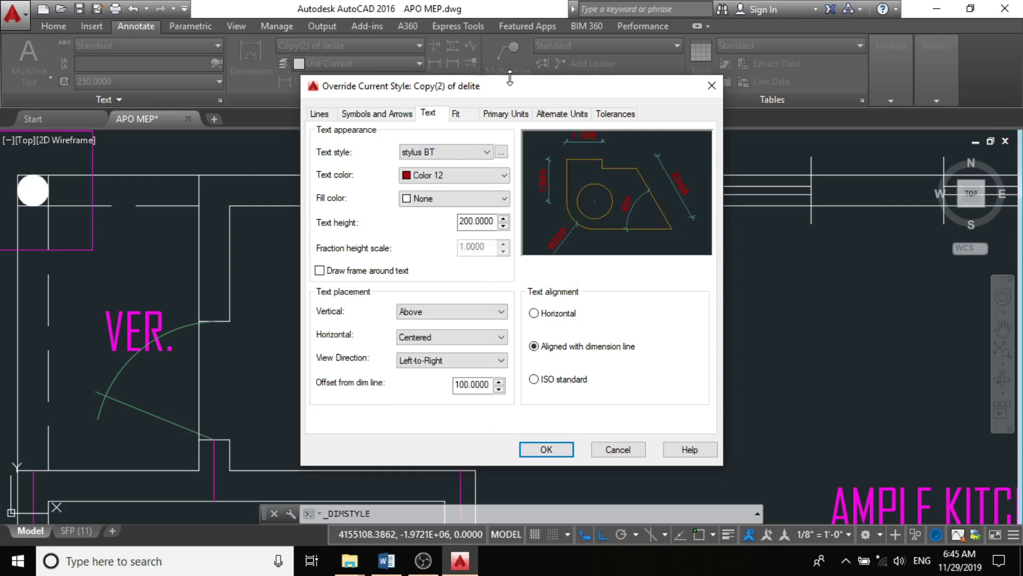
Change the dimension text colour from red to index colour 60
click(491, 188)
click(445, 315)
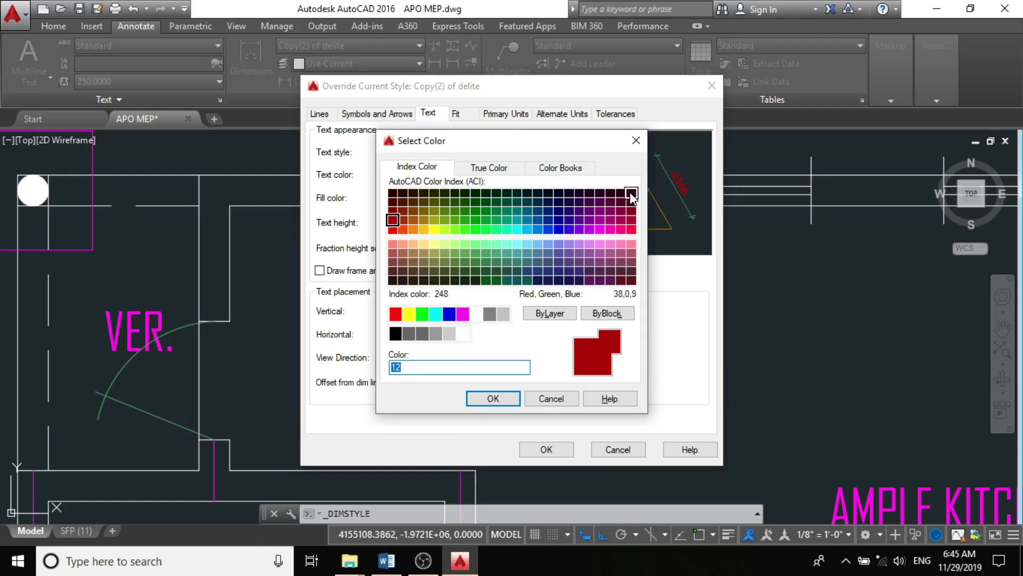
click(490, 167)
click(567, 170)
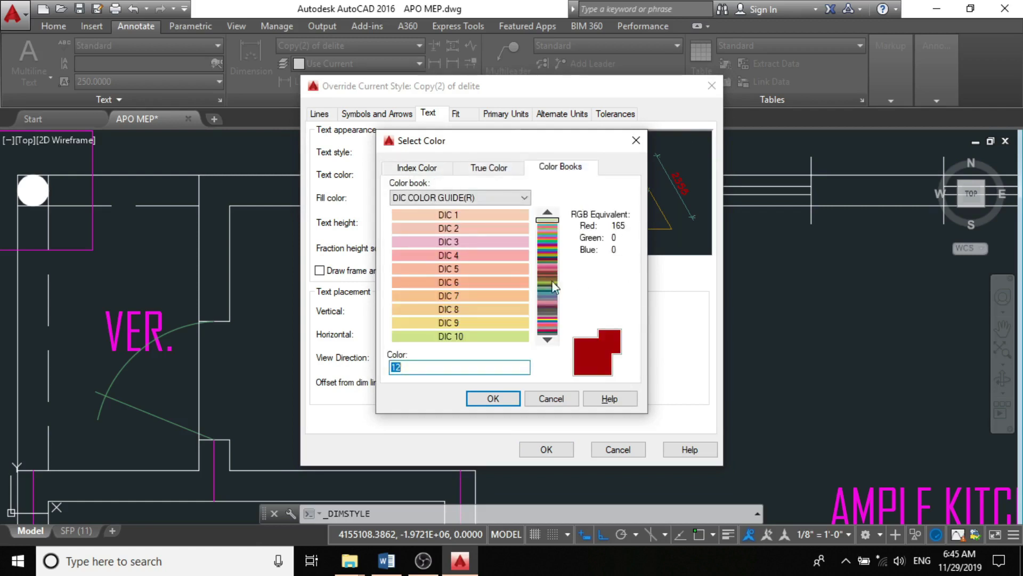
click(421, 170)
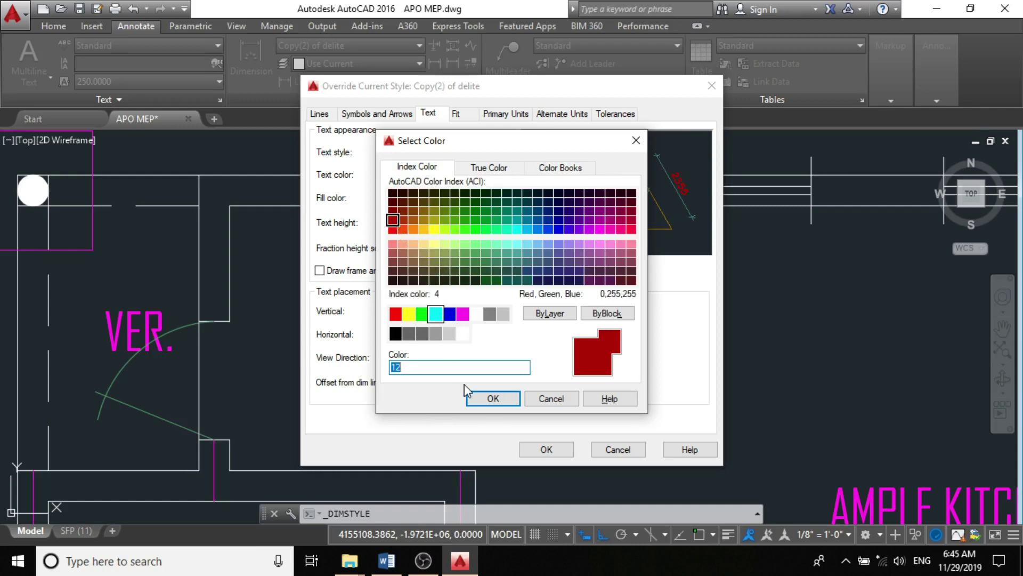
click(444, 229)
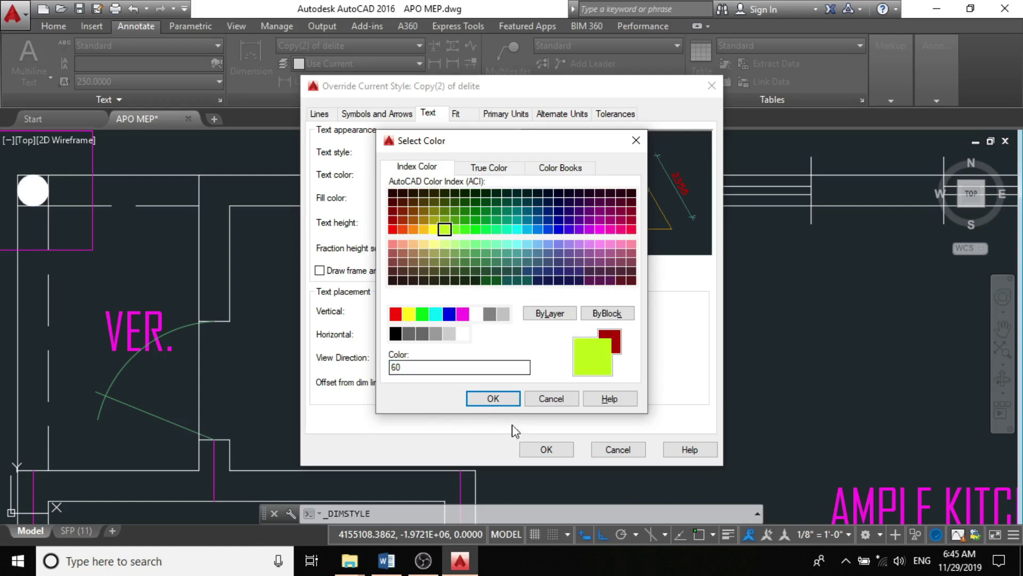
click(492, 398)
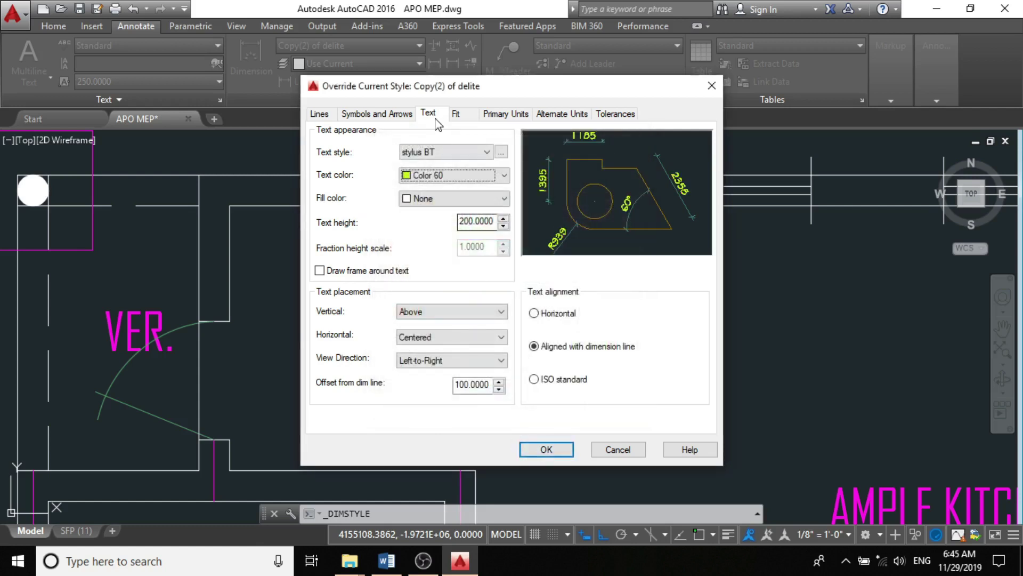
click(459, 115)
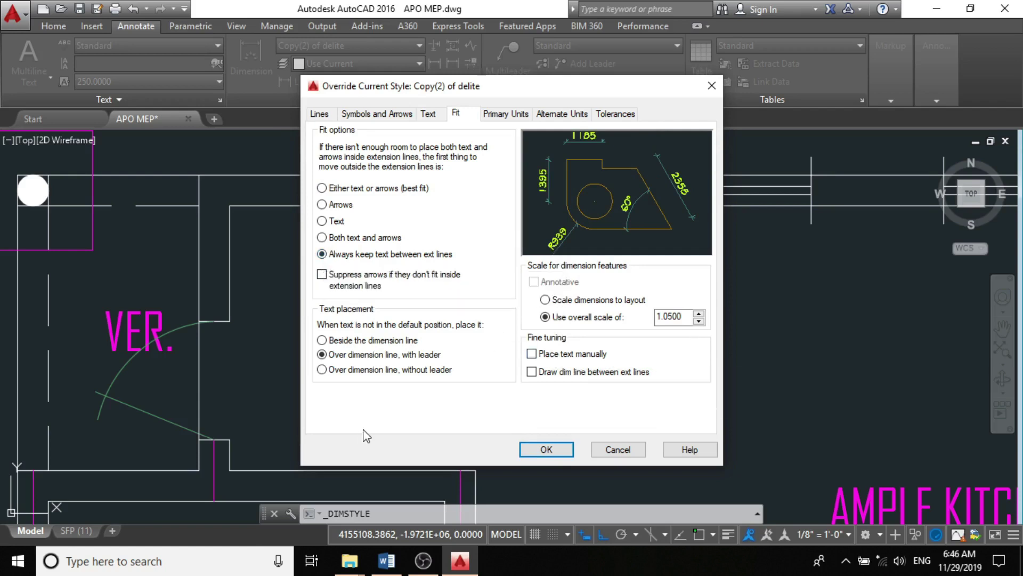
Keep primary units Decimal at precision 0, then check the Alternate Units and Tolerances pages
click(502, 113)
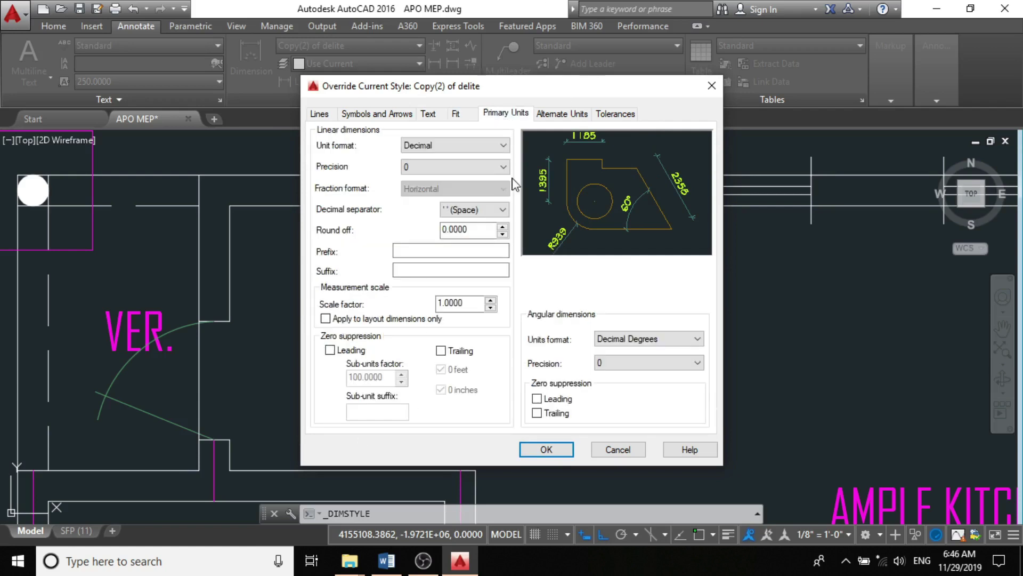
click(453, 146)
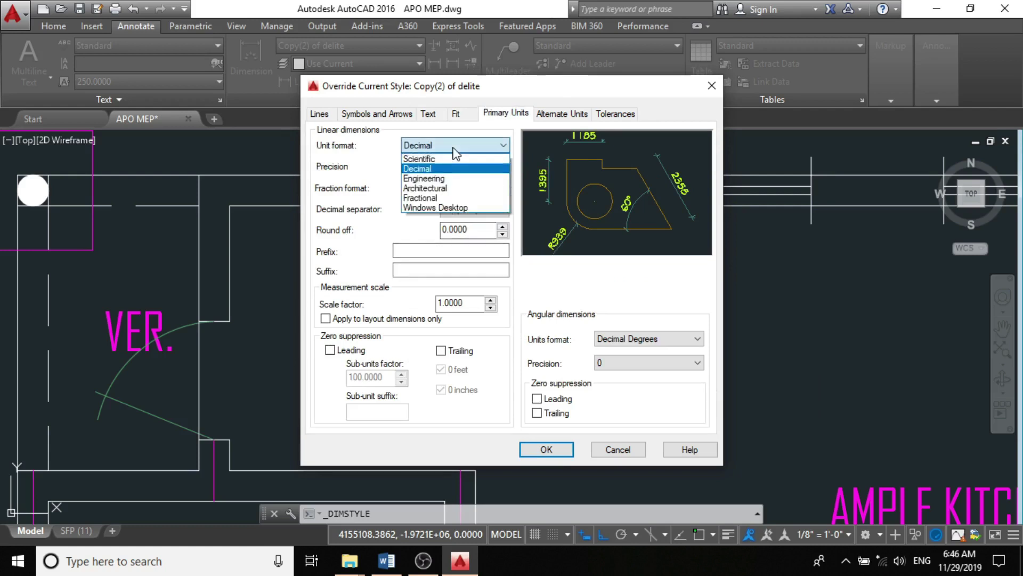
click(456, 169)
click(455, 167)
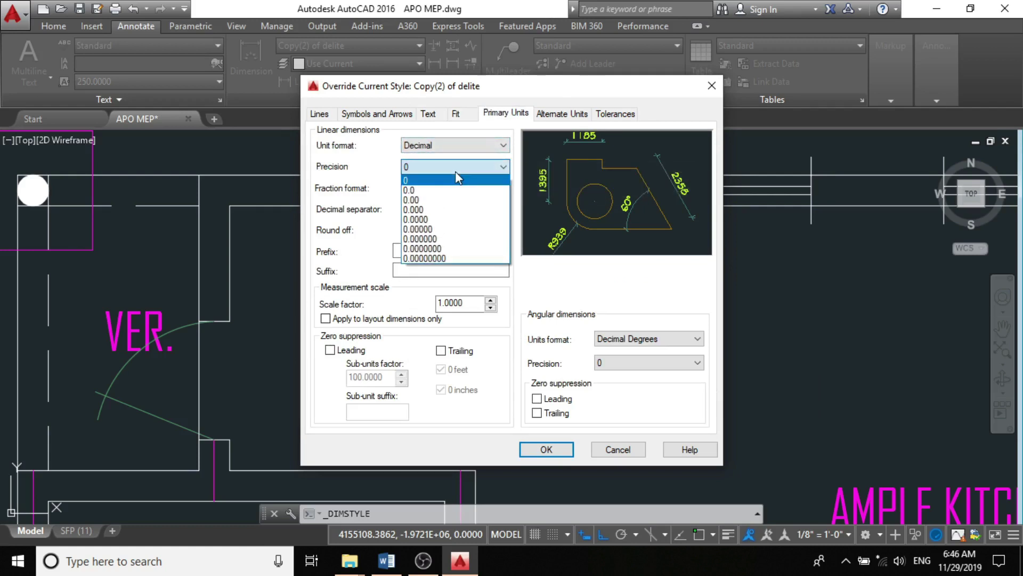
click(456, 181)
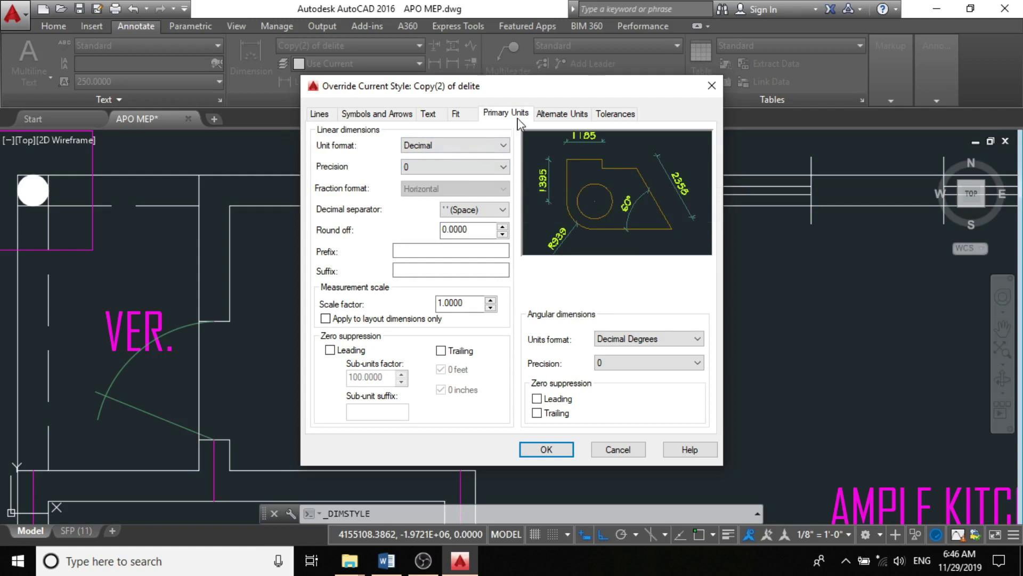
click(572, 119)
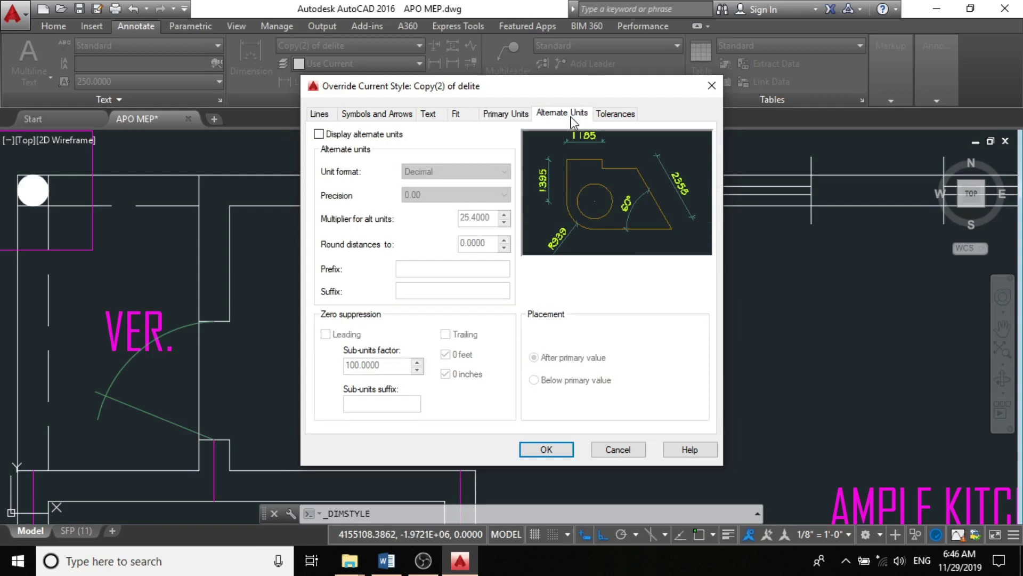
click(613, 115)
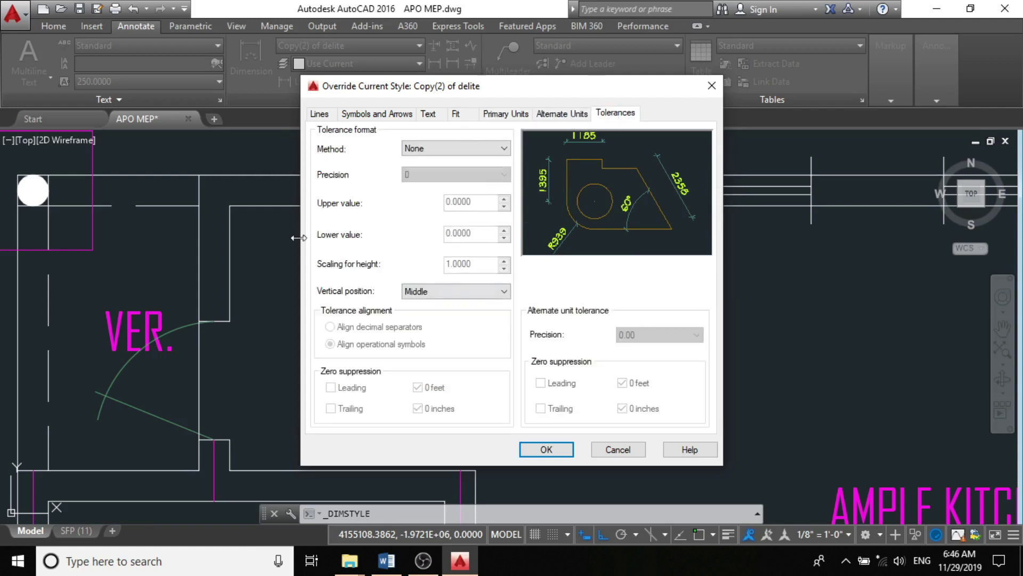
Accept the style override, make it current and close the Dimension Style Manager
click(546, 449)
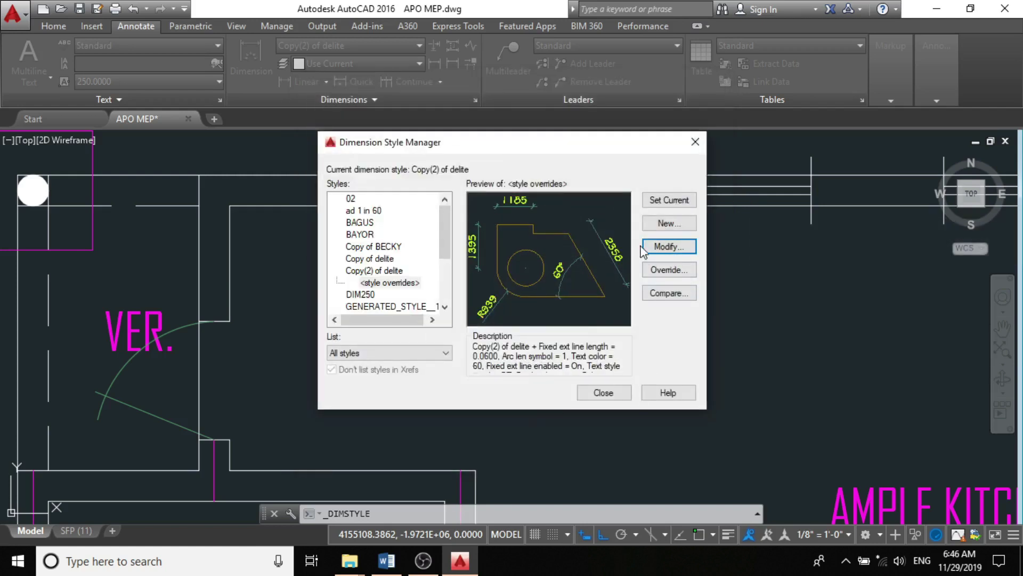
click(665, 202)
click(602, 393)
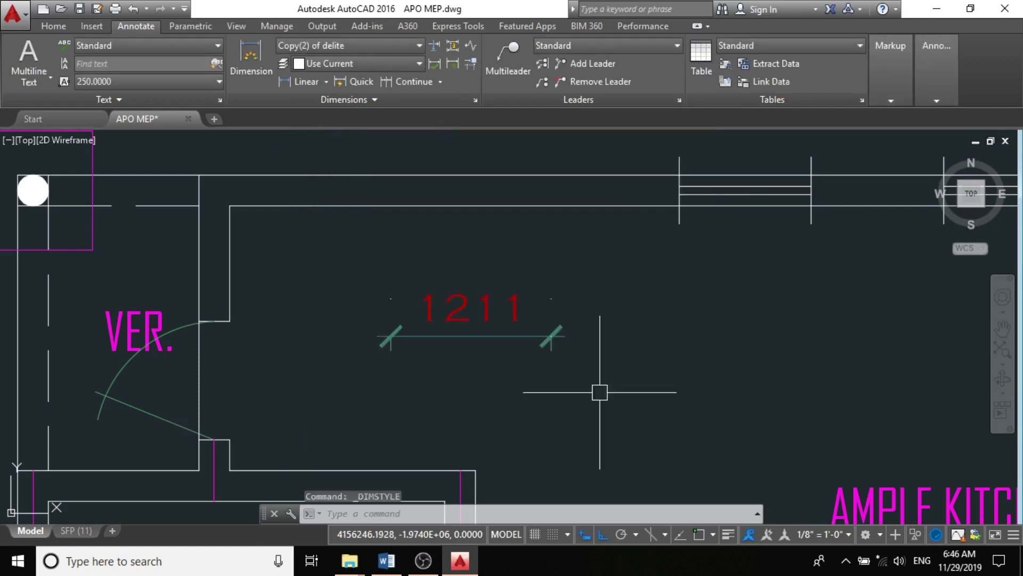
Draw a 1081 linear dimension and place it just above the 1211 dimension
click(291, 82)
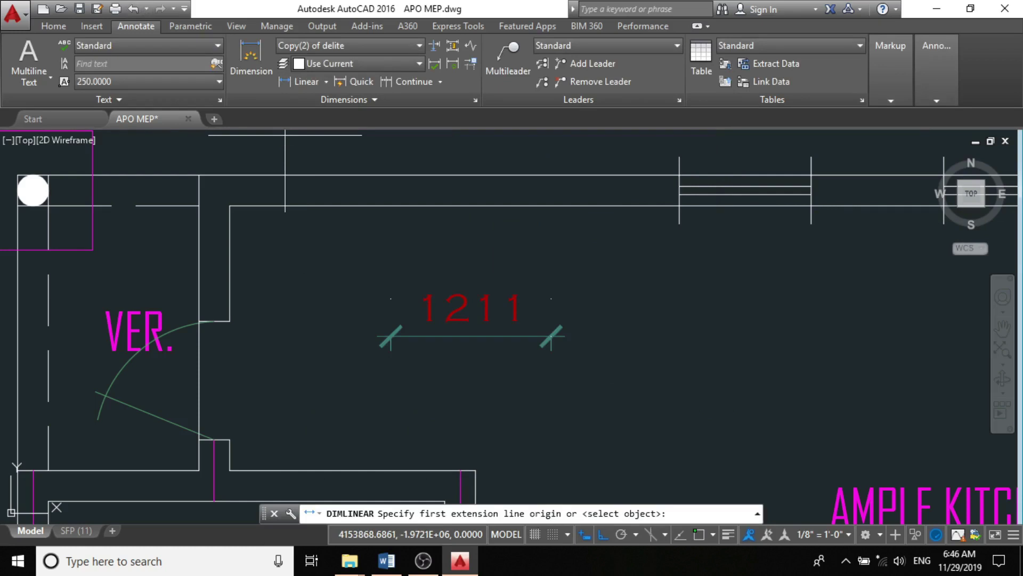
click(601, 239)
click(455, 240)
click(528, 283)
scroll(512, 219, down, 2)
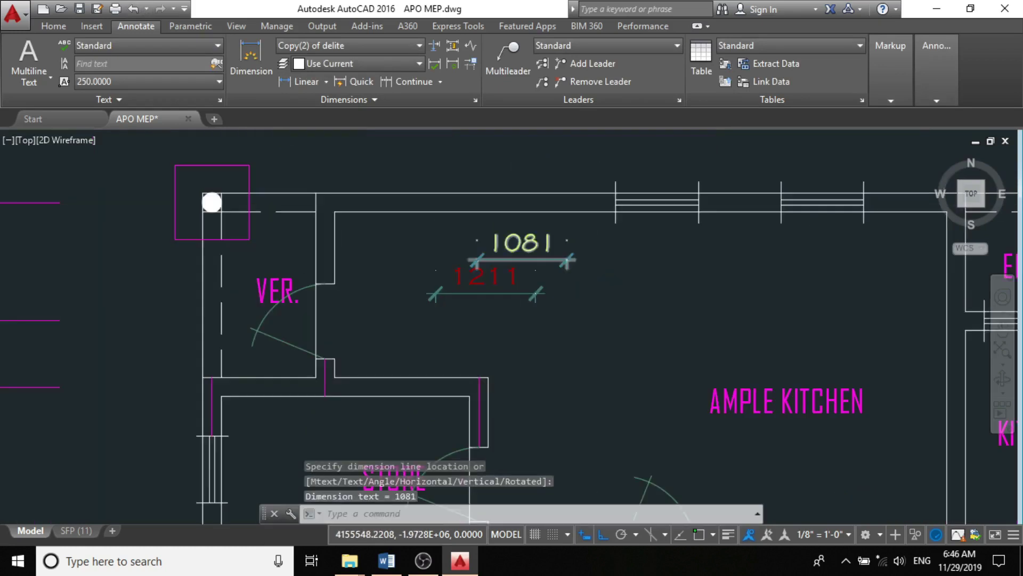
scroll(555, 250, up, 2)
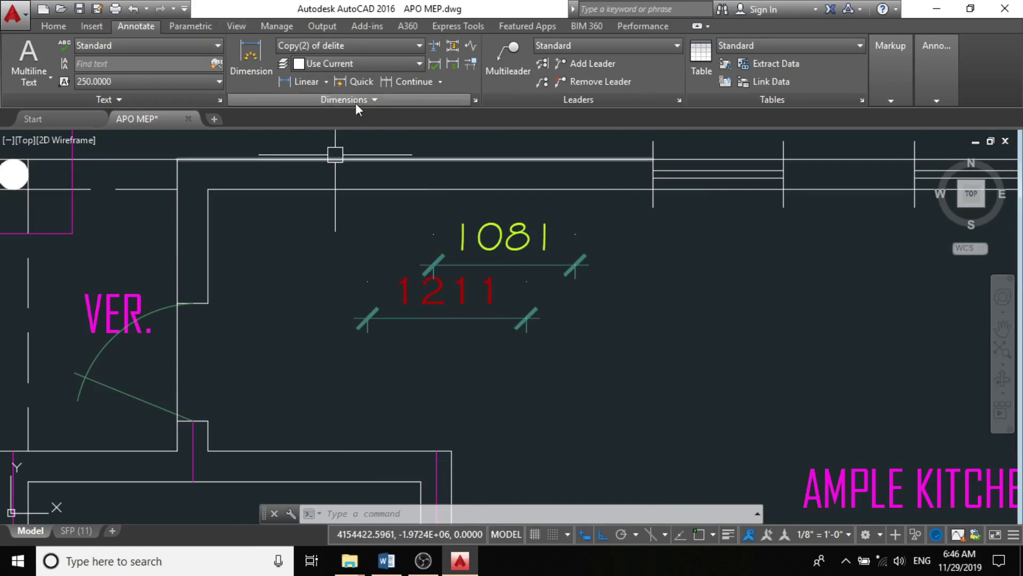
Override the current dimension style with text height 150 and ISO standard text alignment
click(363, 45)
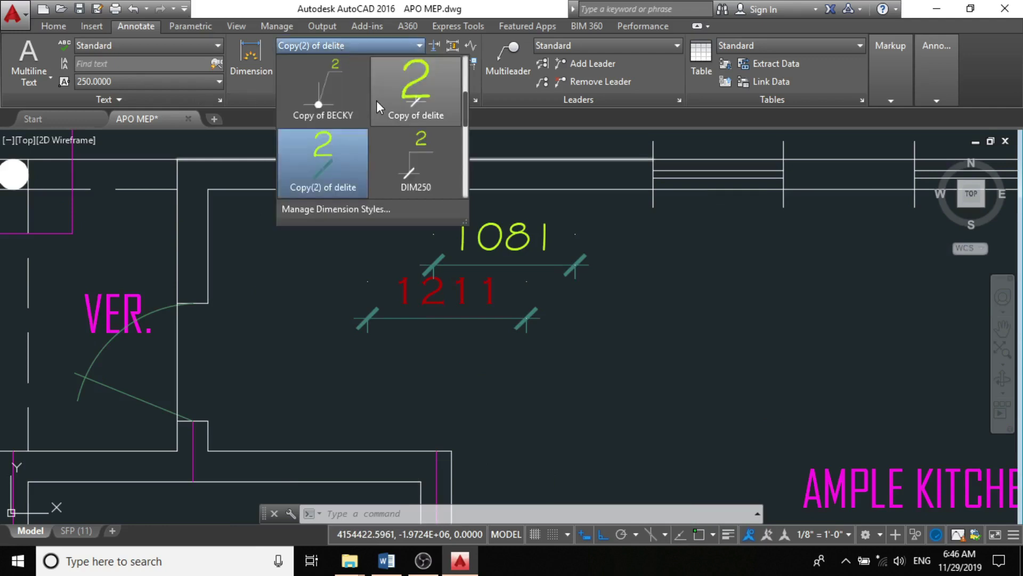
click(334, 209)
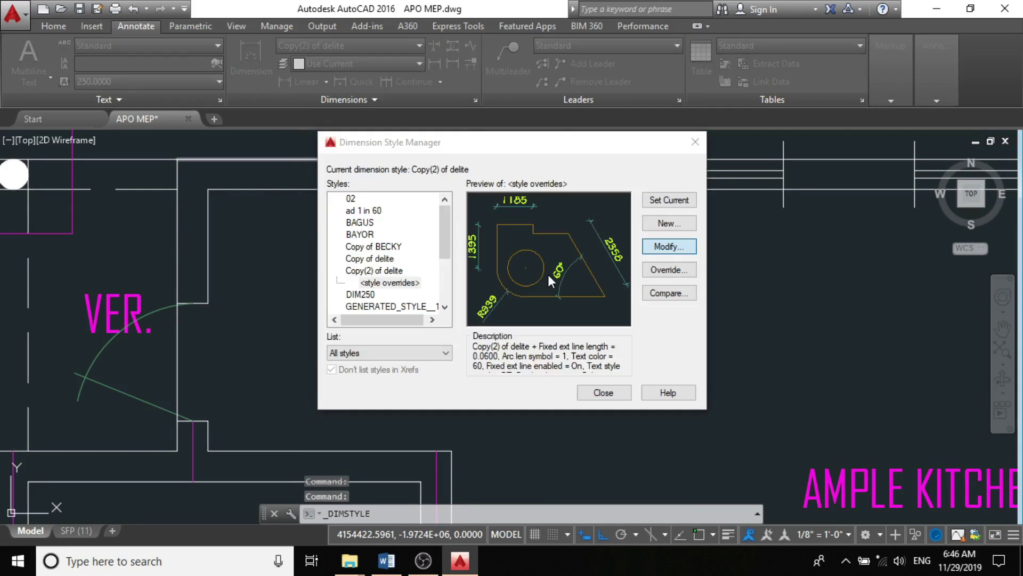
click(669, 269)
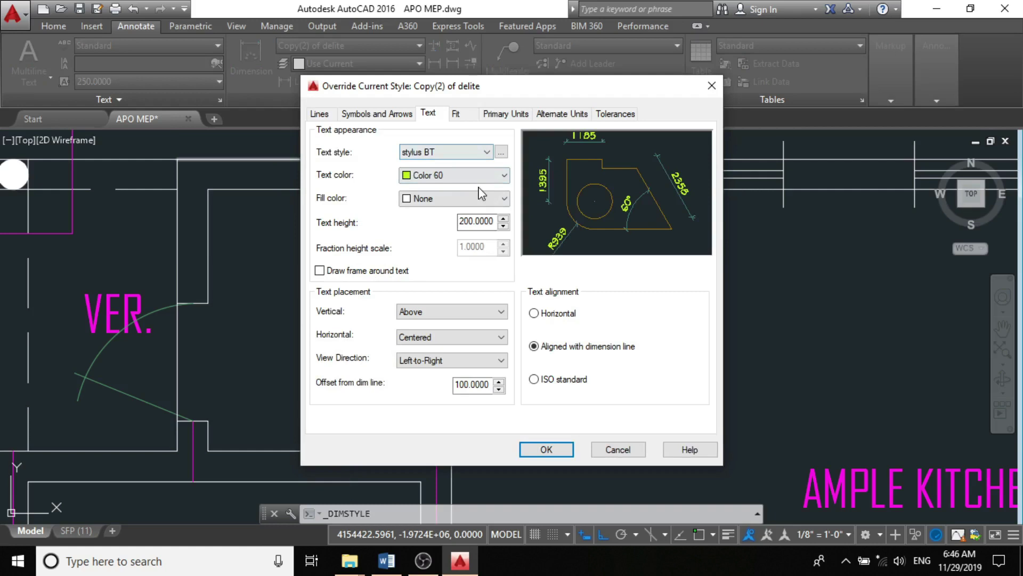
click(467, 220)
key(BackSpace)
key(BackSpace)
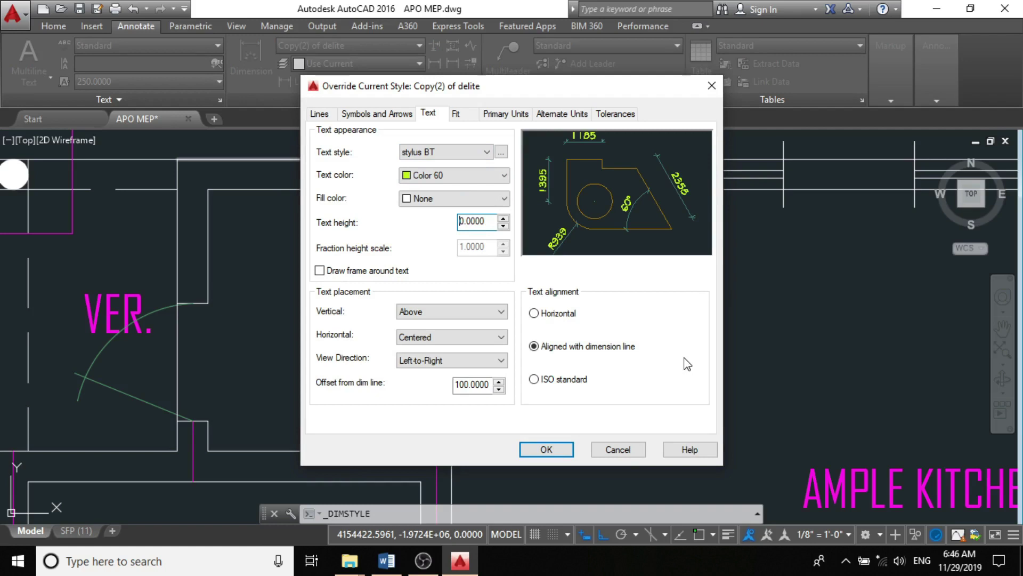
text(15)
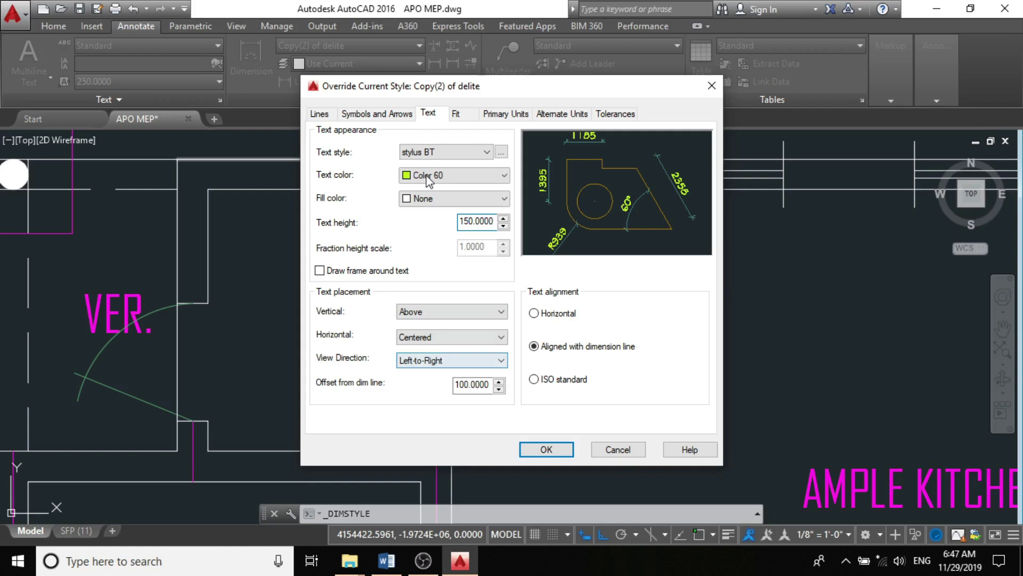
click(534, 379)
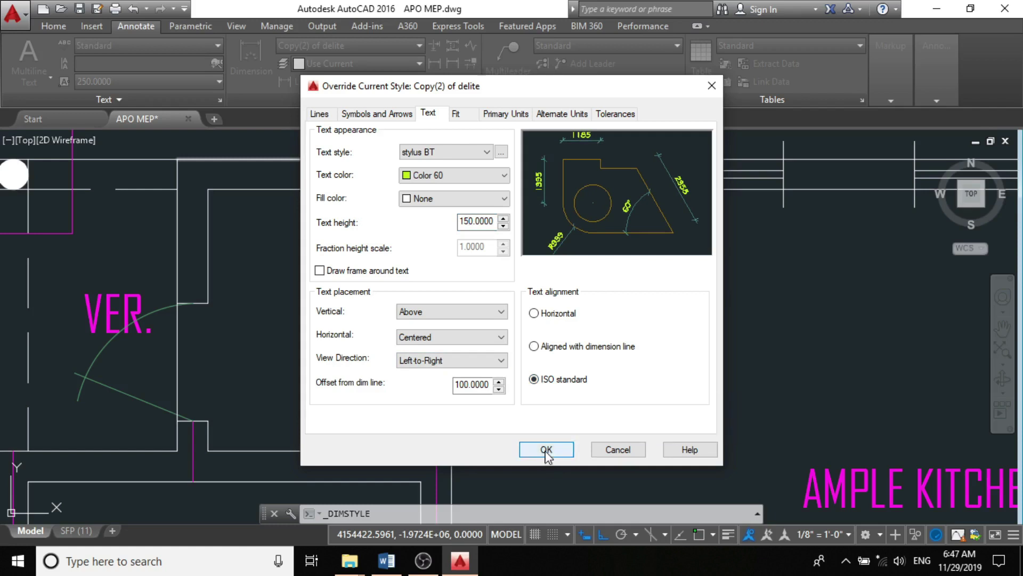
click(546, 449)
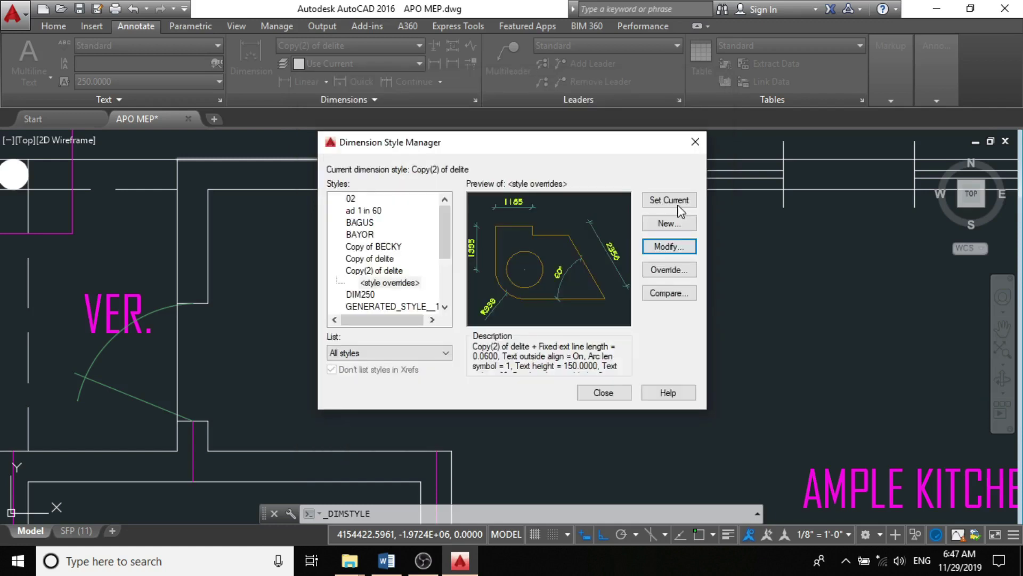
click(603, 393)
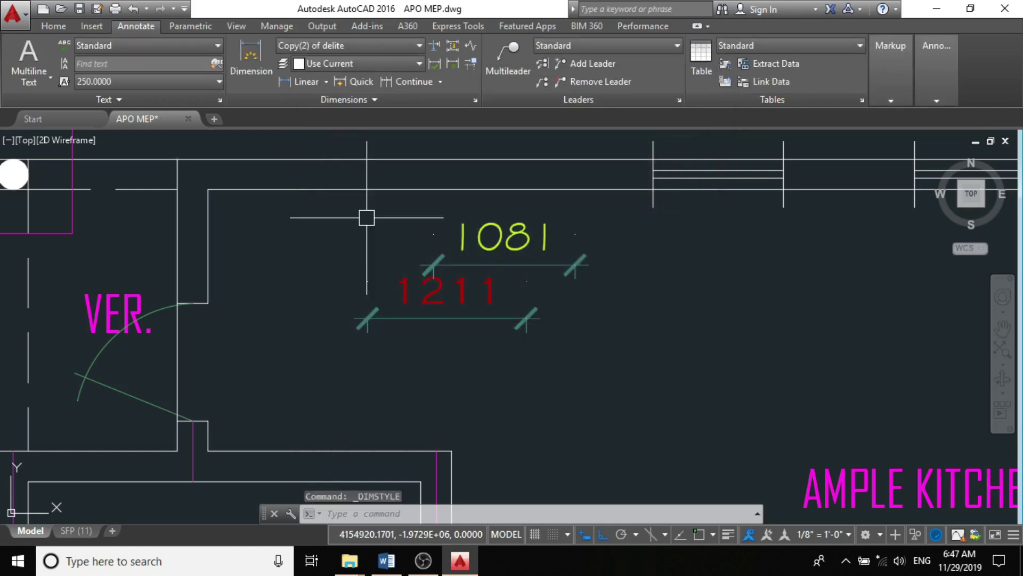
Add a third trial linear dimension measuring 1167
scroll(343, 105, up, 2)
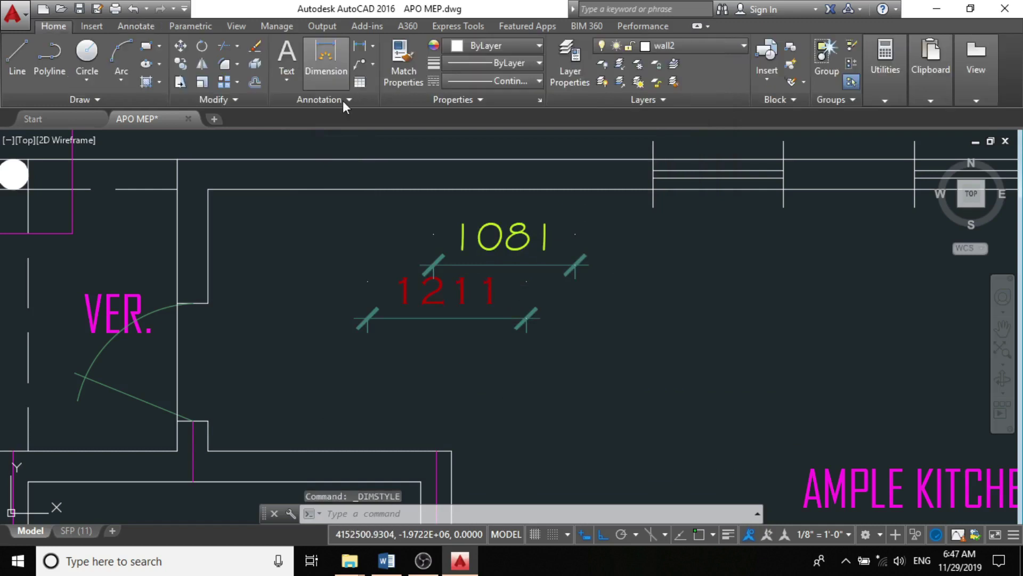
click(326, 60)
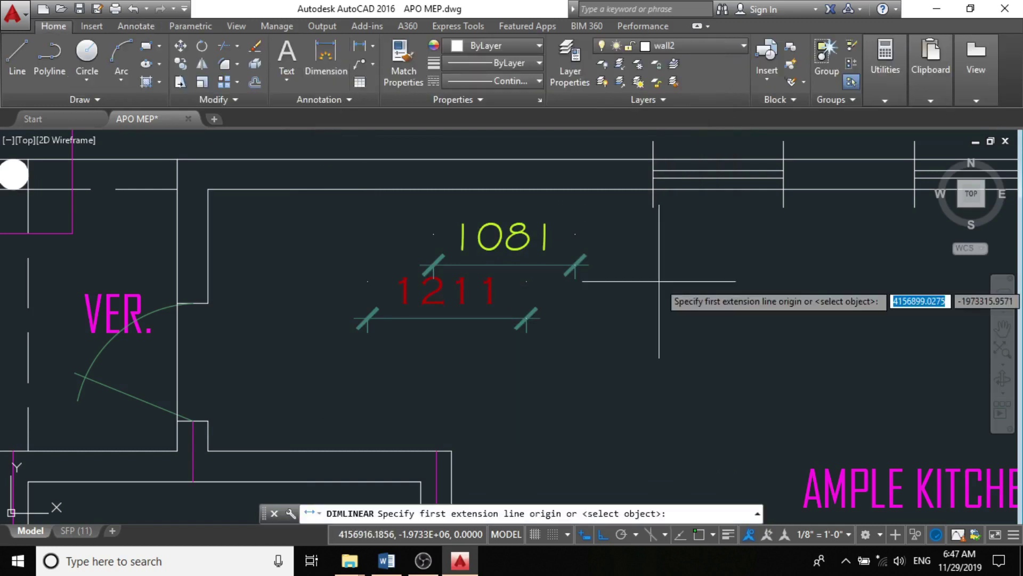
click(660, 290)
click(816, 290)
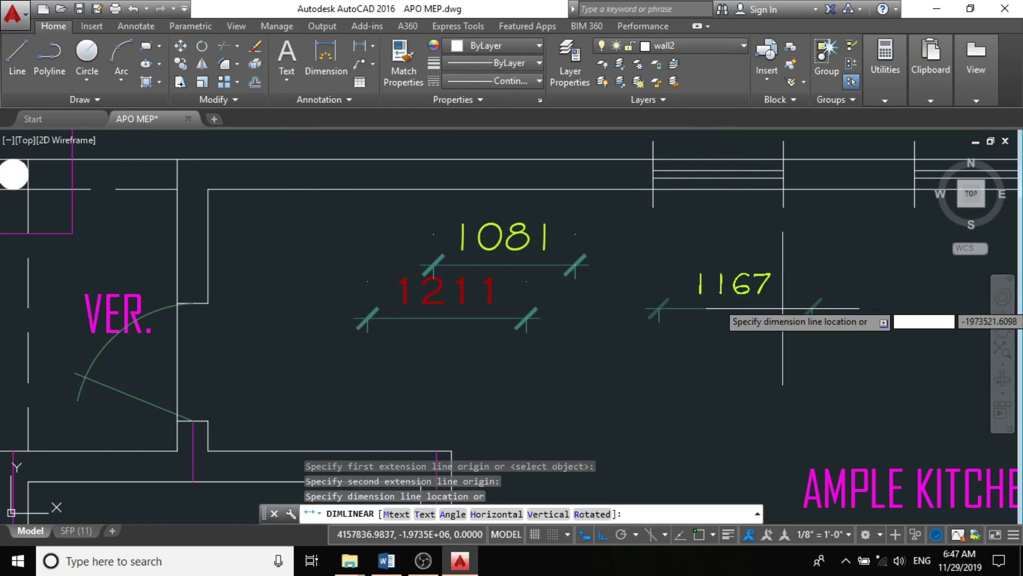
click(757, 276)
Erase all three trial dimensions with a crossing window
click(710, 335)
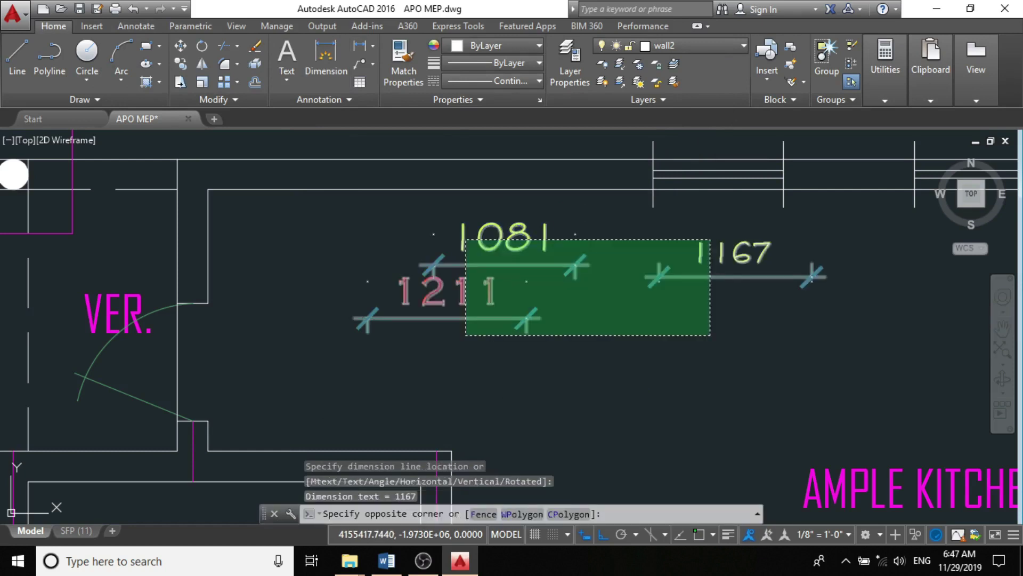
click(466, 240)
key(Delete)
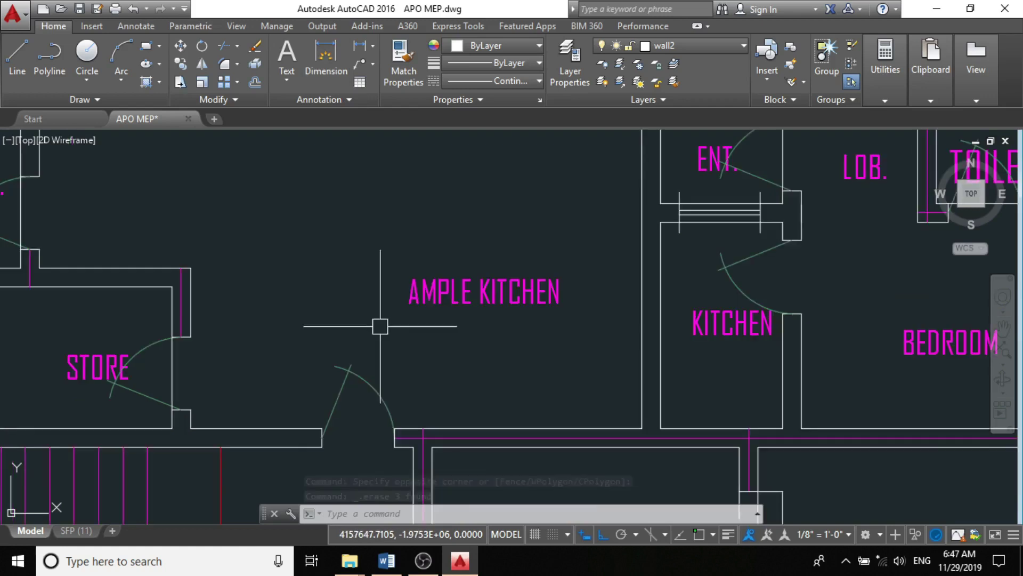
Confirm the AMPLE KITCHEN label uses the SIMPLEX text style on the Annotate tab
click(431, 288)
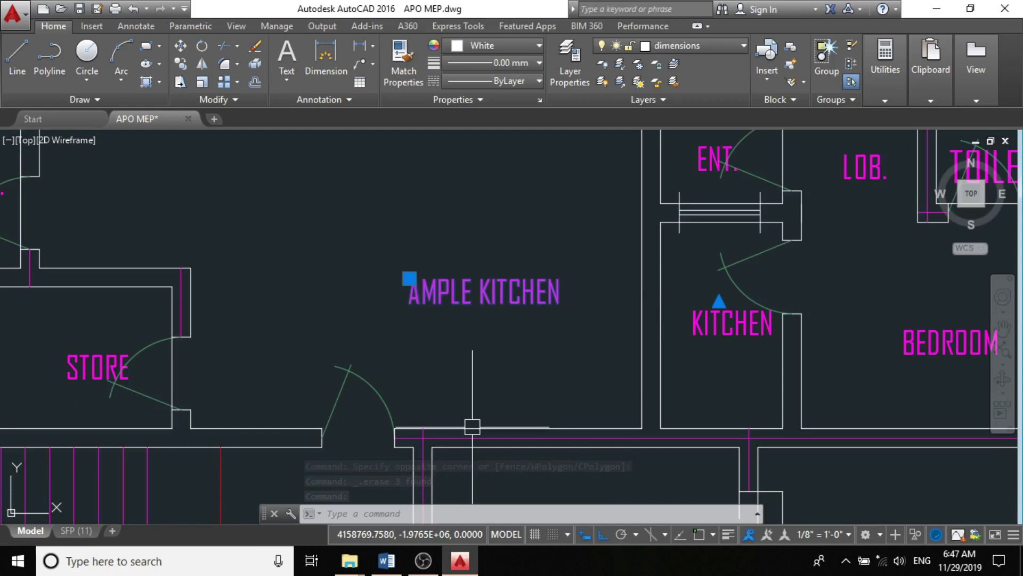
key(Escape)
scroll(436, 350, down, 2)
click(136, 26)
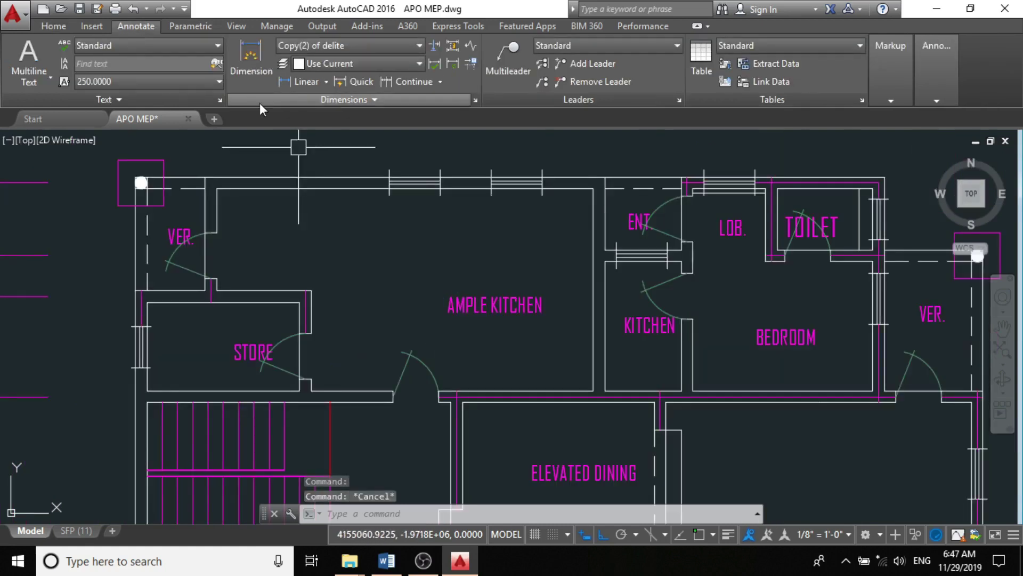
click(521, 293)
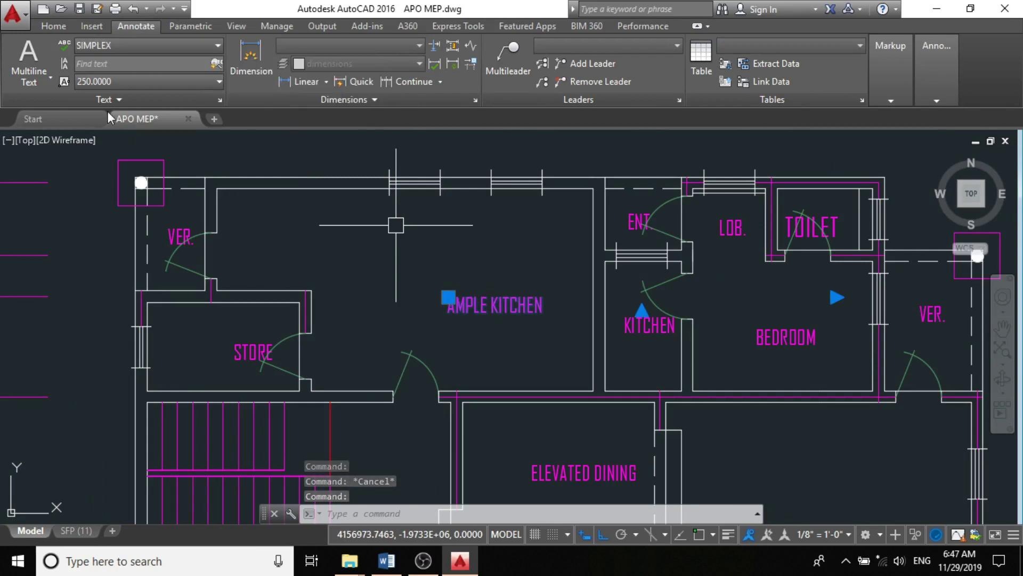
click(133, 46)
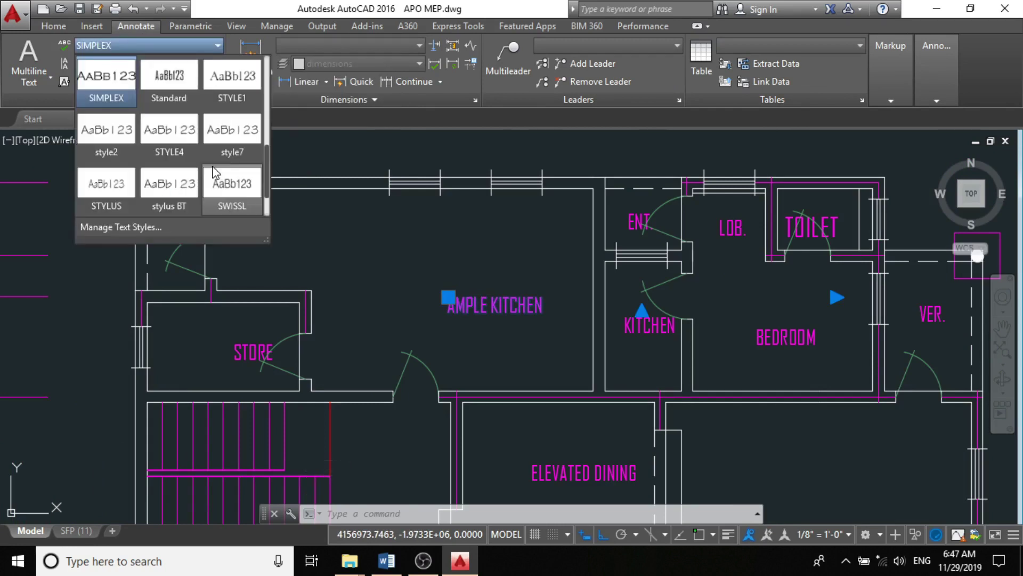
scroll(213, 170, down, 1)
click(406, 302)
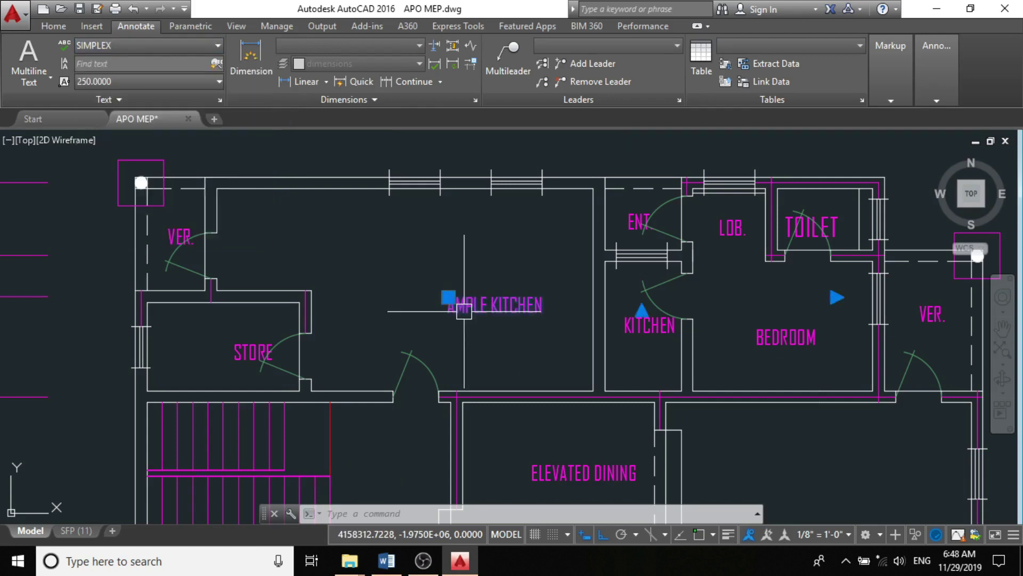
key(Escape)
scroll(503, 259, down, 3)
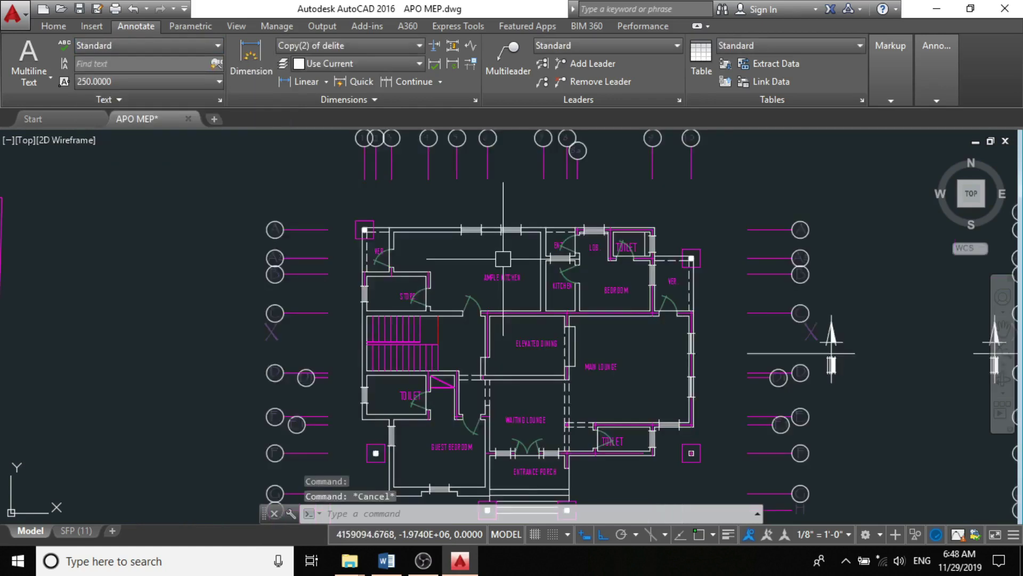
Select the F, G and H grid lines with a crossing window
scroll(347, 325, up, 2)
scroll(358, 318, down, 2)
scroll(319, 194, up, 6)
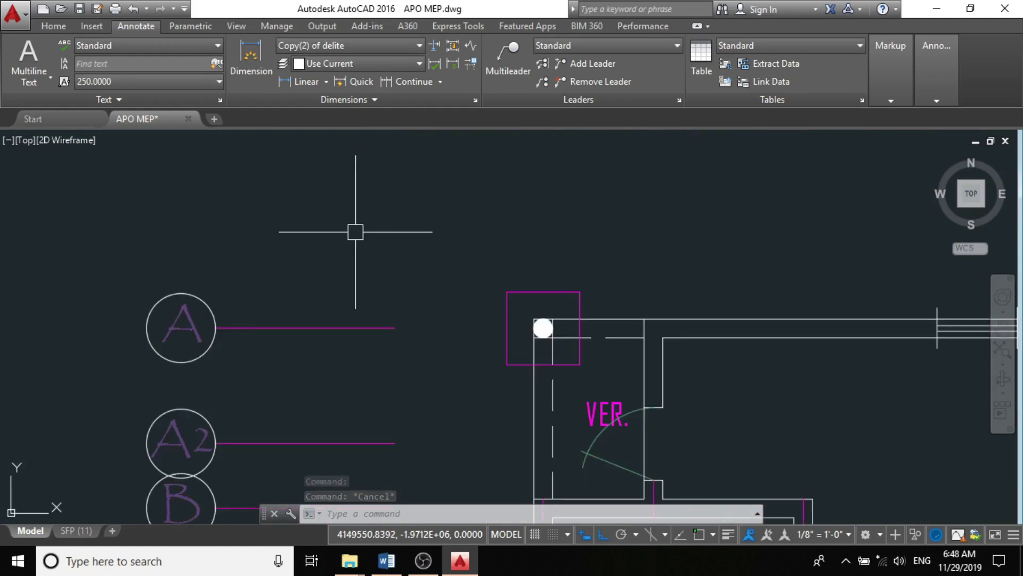
scroll(397, 192, down, 4)
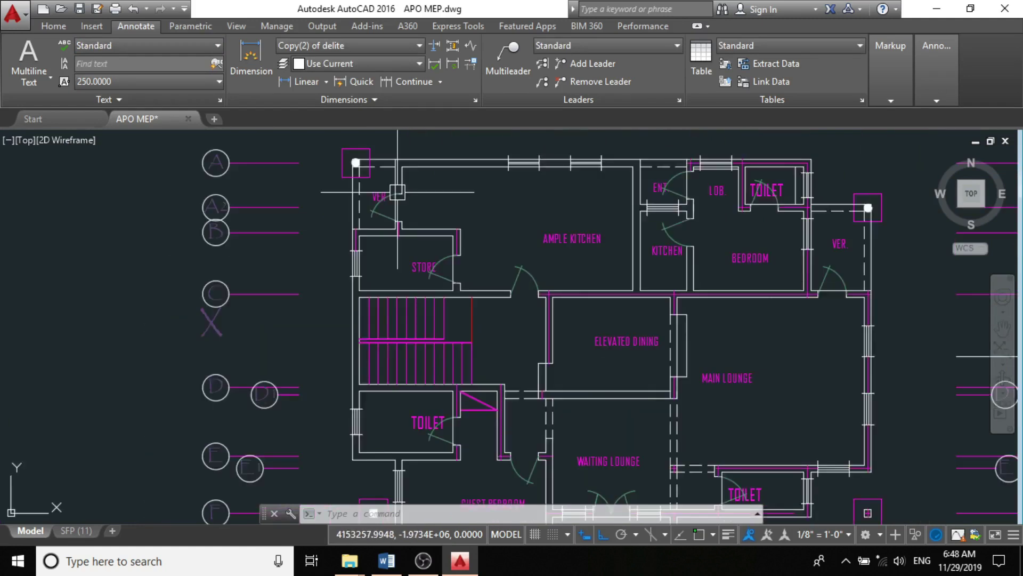
scroll(358, 429, up, 2)
click(358, 429)
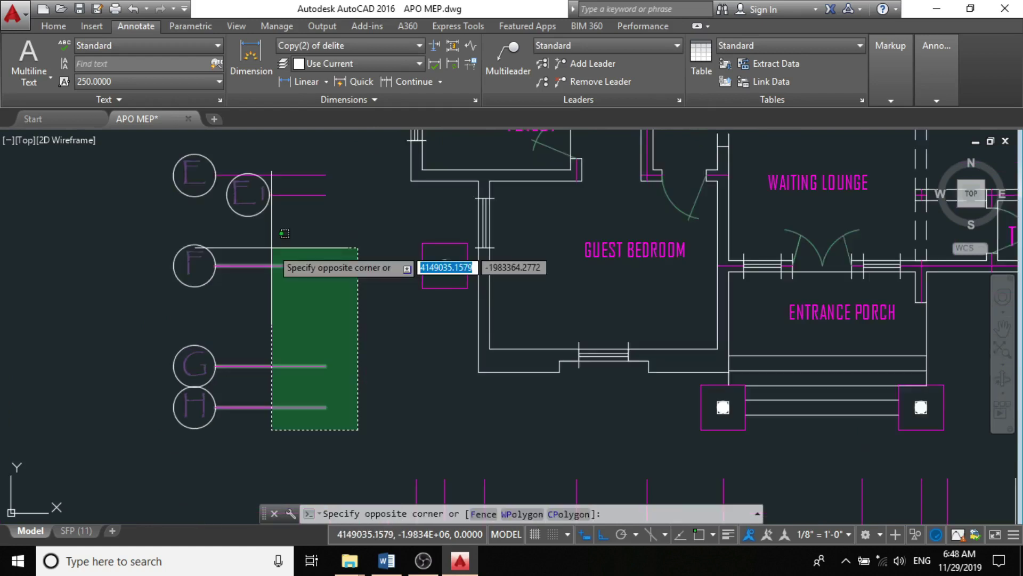
click(284, 233)
Add the E1 grid line and the ground floor vertical grid lines to the selection
scroll(304, 166, up, 3)
click(332, 212)
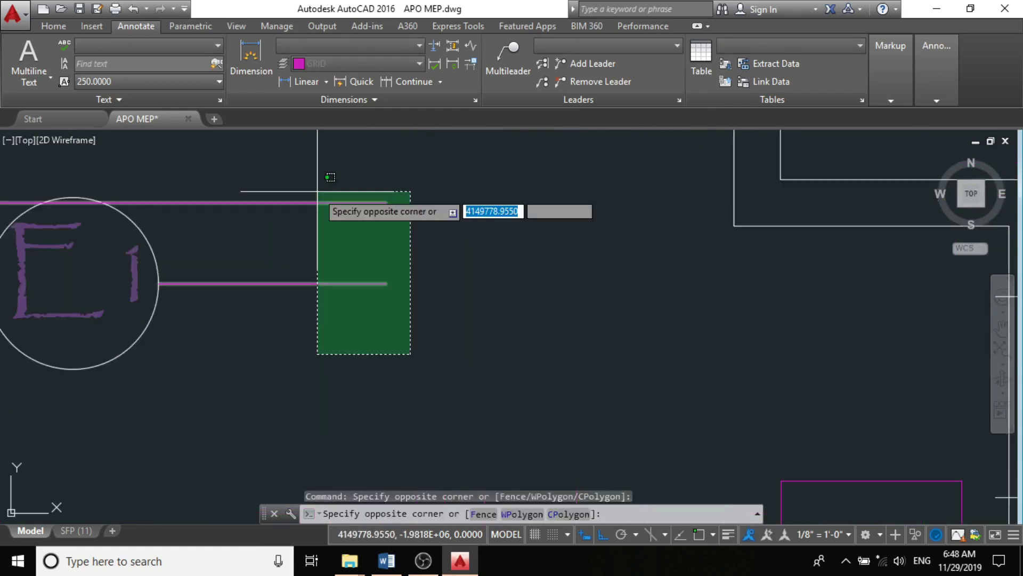
click(318, 191)
scroll(323, 227, down, 5)
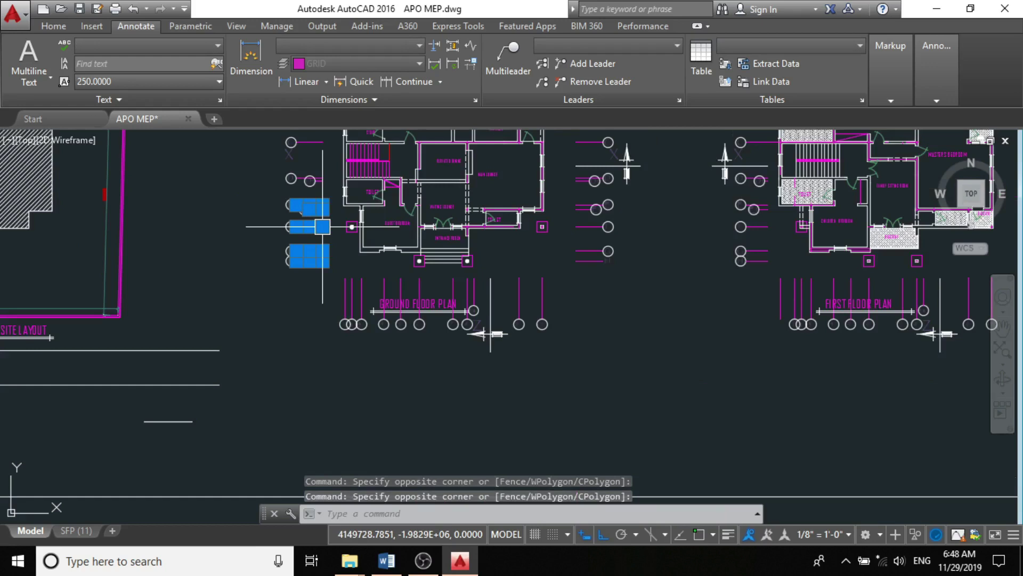
scroll(430, 332, up, 2)
click(446, 264)
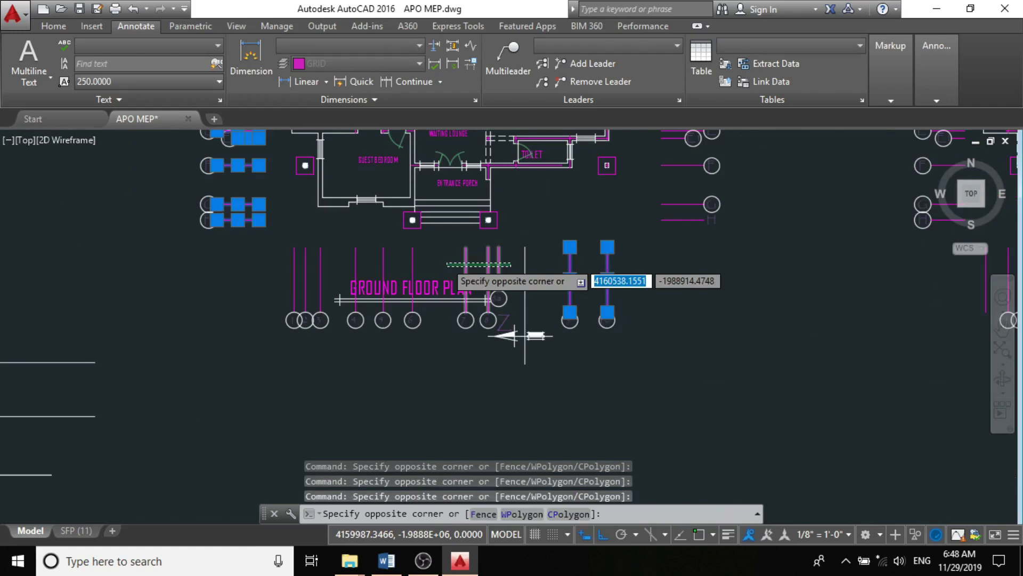
click(291, 277)
click(53, 25)
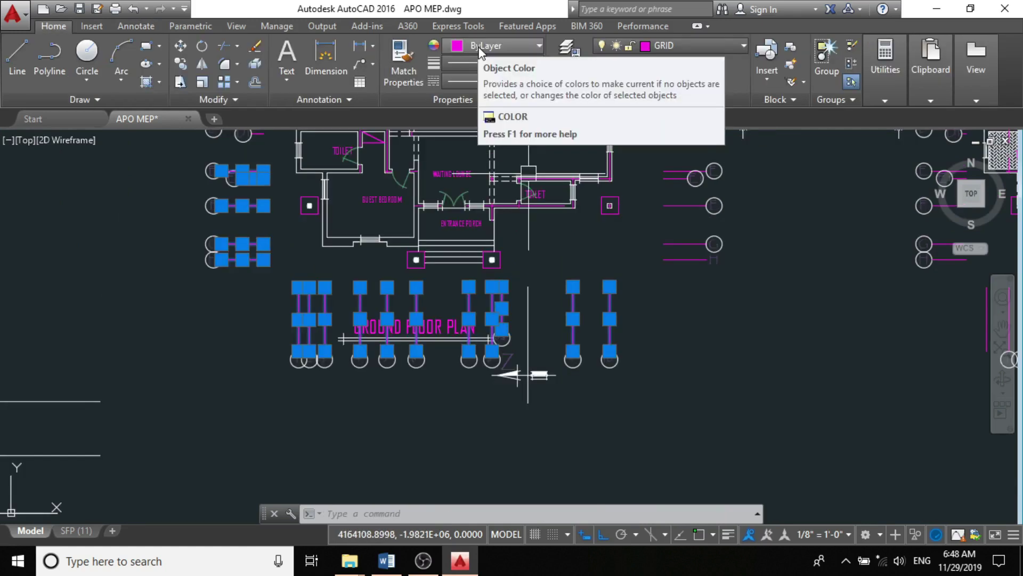
Recolour the selected grid lines to index colour 60 via More Colors
click(480, 47)
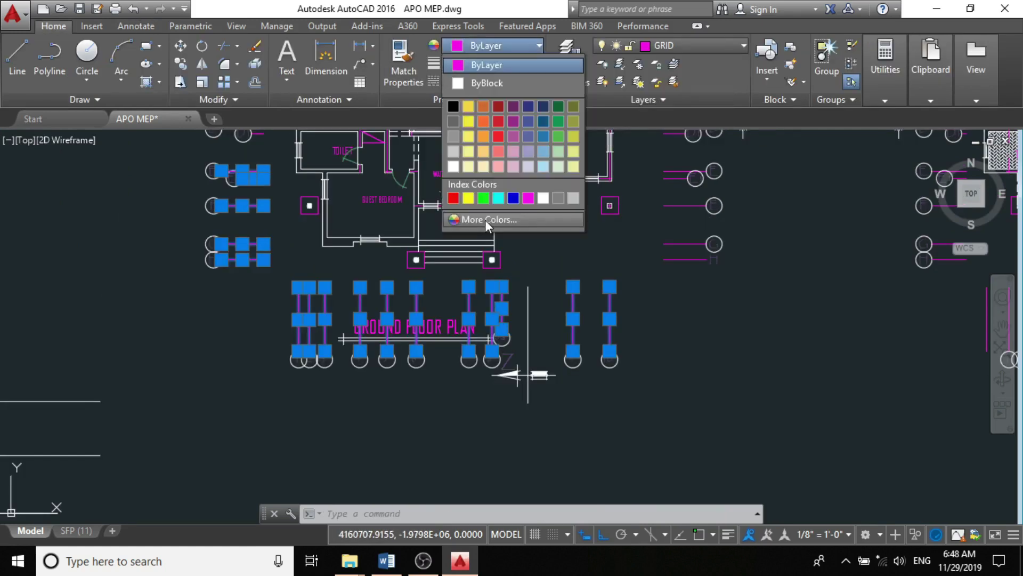
click(485, 219)
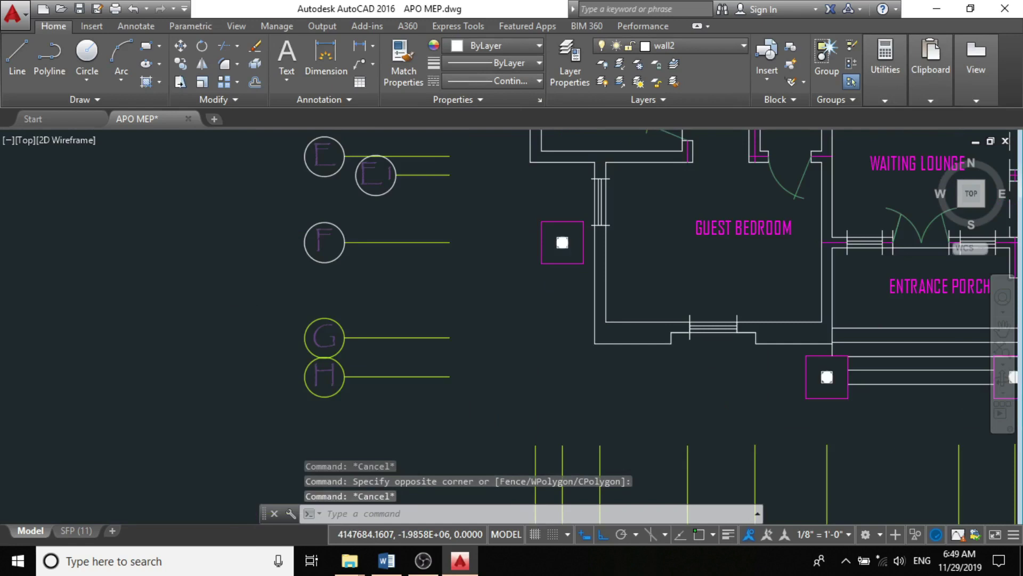
Match grid line C to the recoloured F grid line using MA (MATCHPROP)
middle_drag(414, 251, 379, 350)
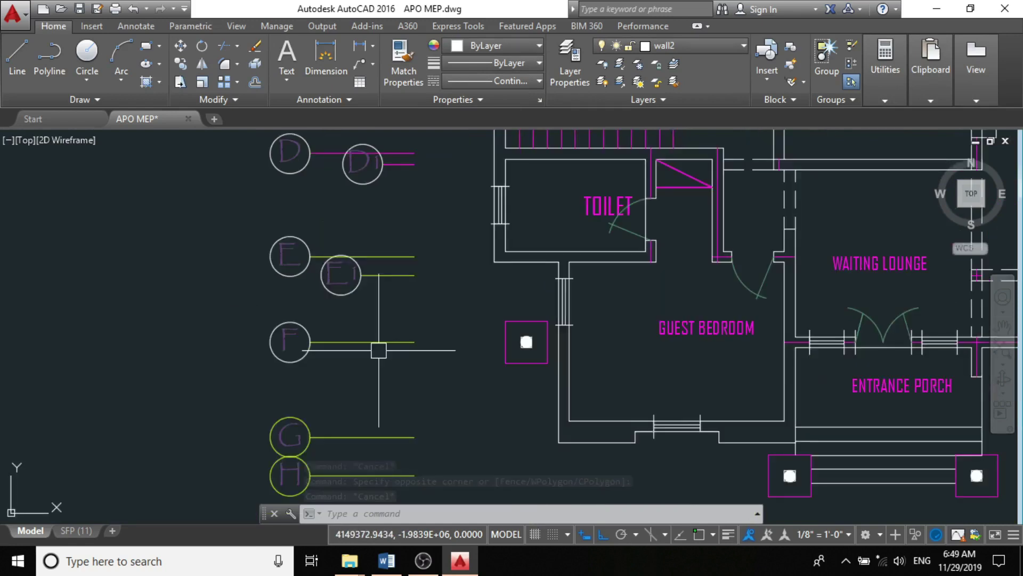
click(379, 349)
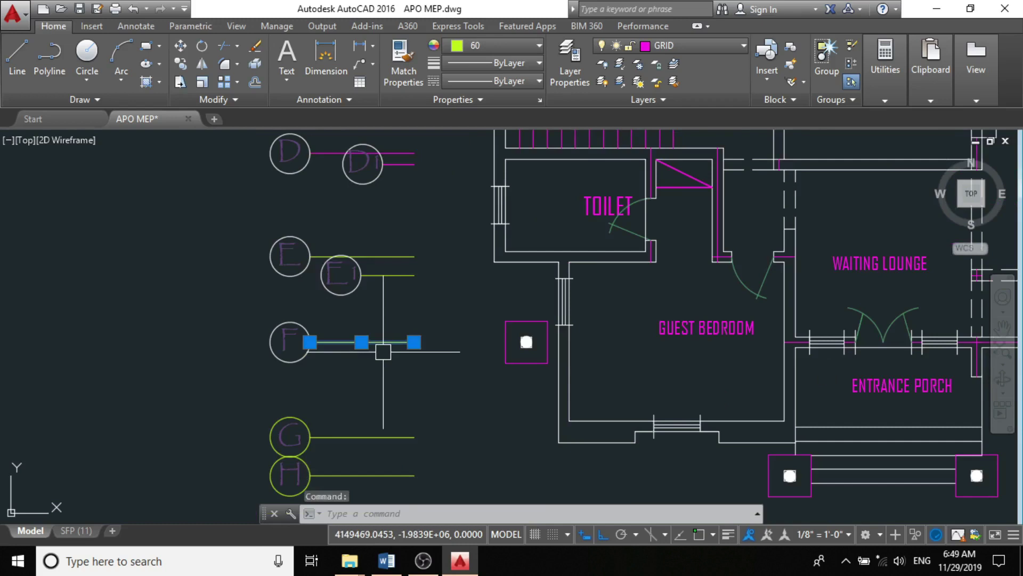
text(M)
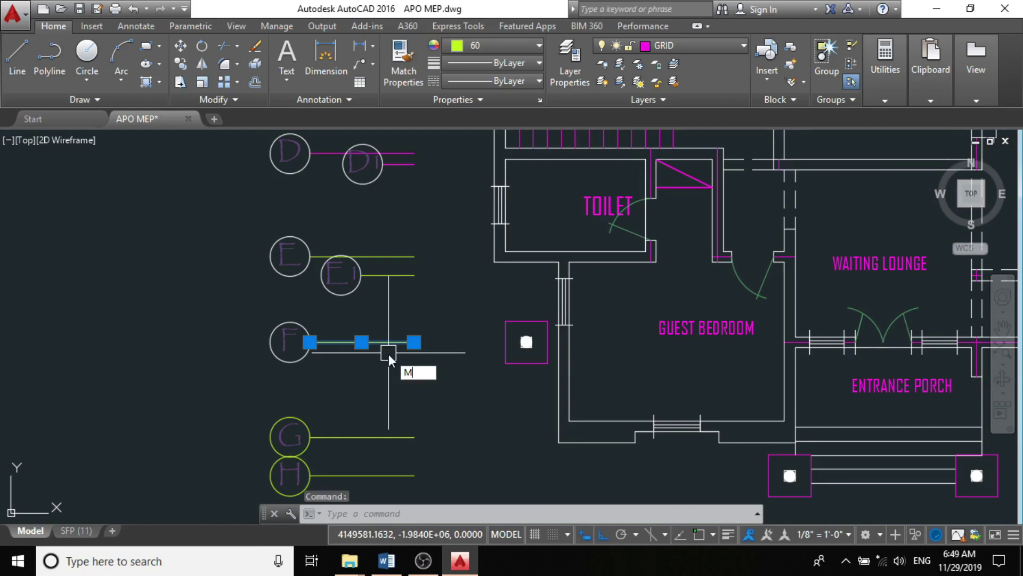
text(A)
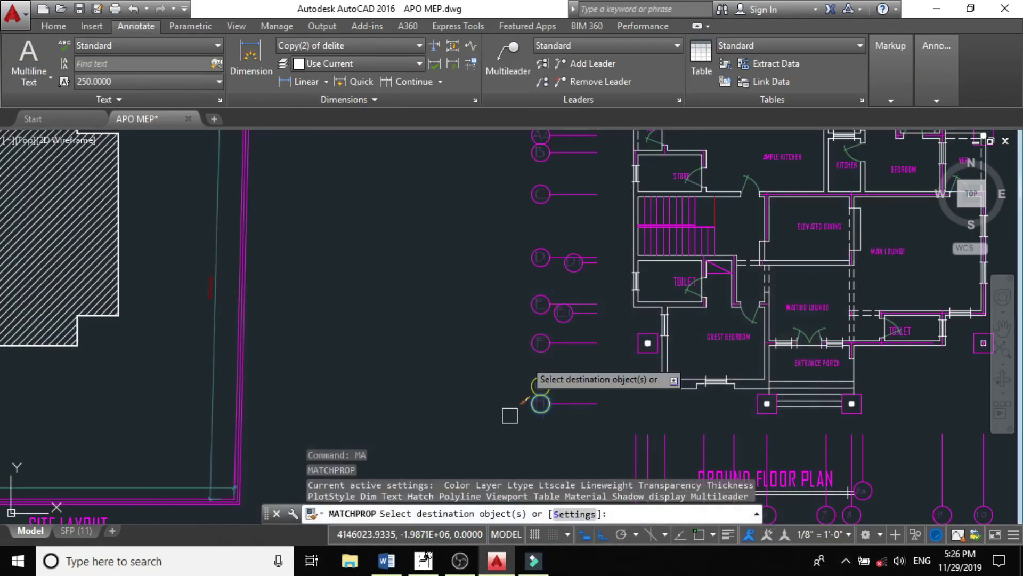
scroll(551, 320, up, 4)
click(564, 343)
click(555, 313)
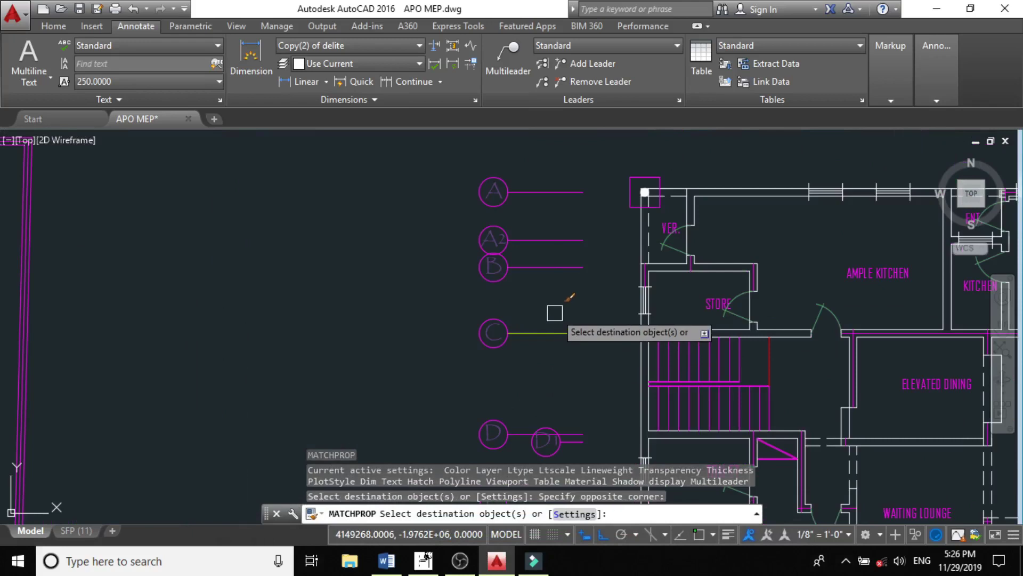